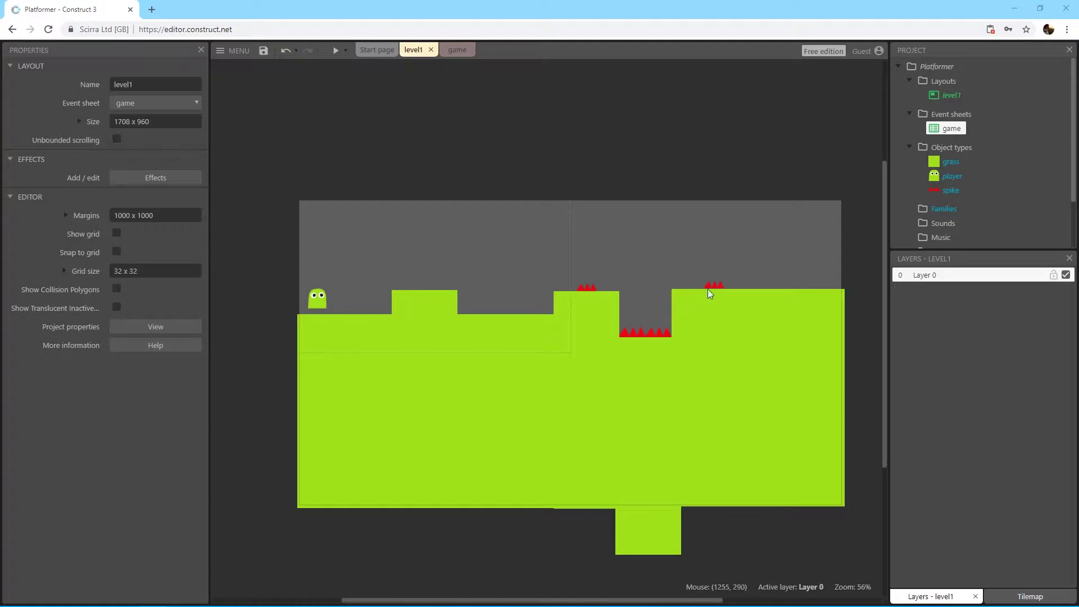
Insert a new Sprite object into level1, placing it in the sky to open its 250x250 image
middle_drag(669, 275, 659, 278)
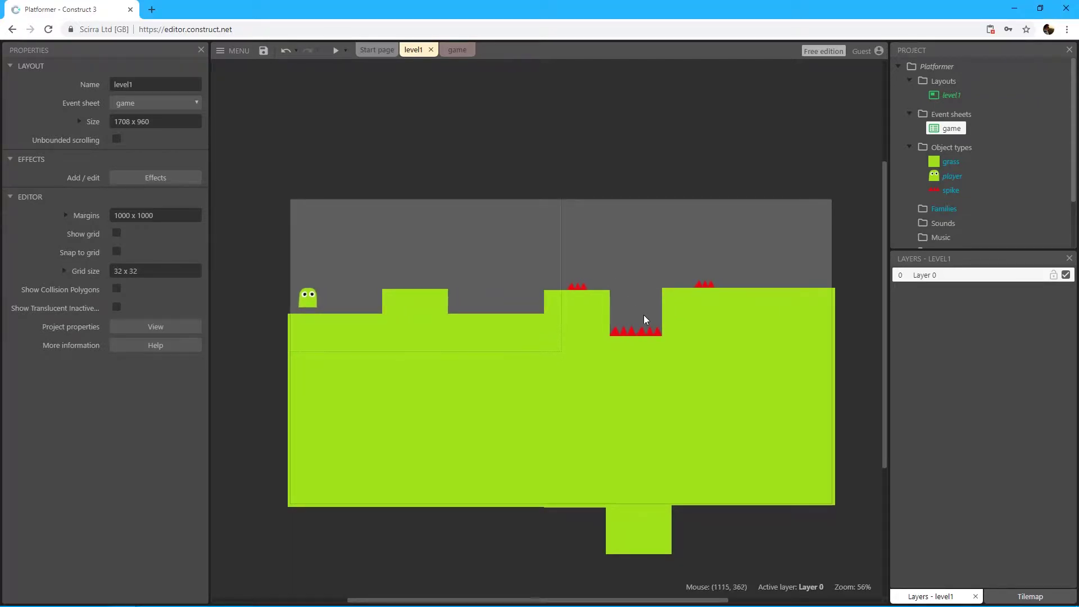
middle_drag(646, 309, 639, 319)
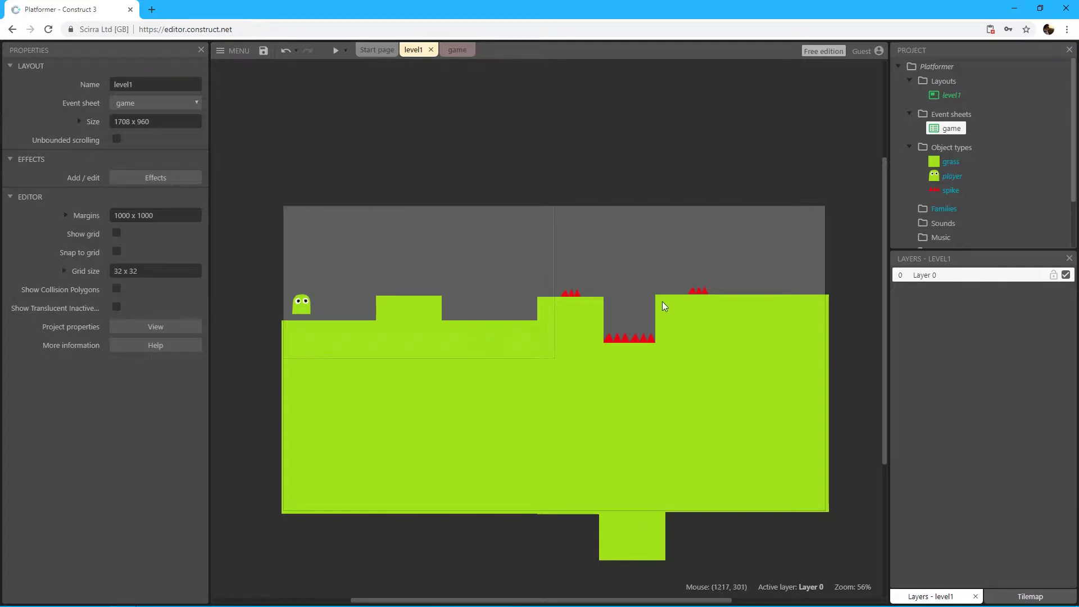
scroll(661, 301, left, 1)
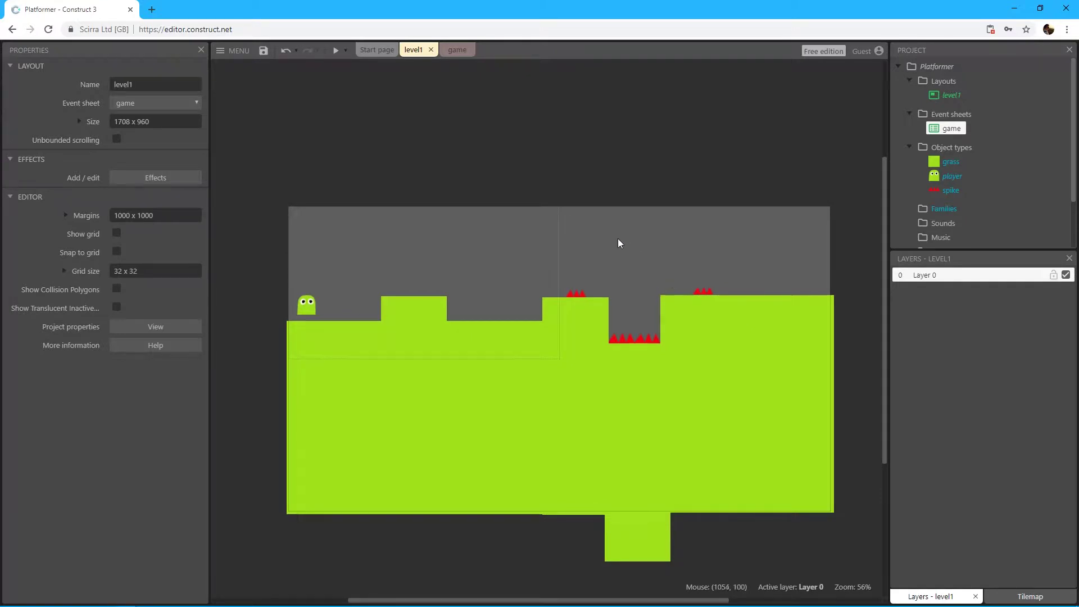
right_click(592, 237)
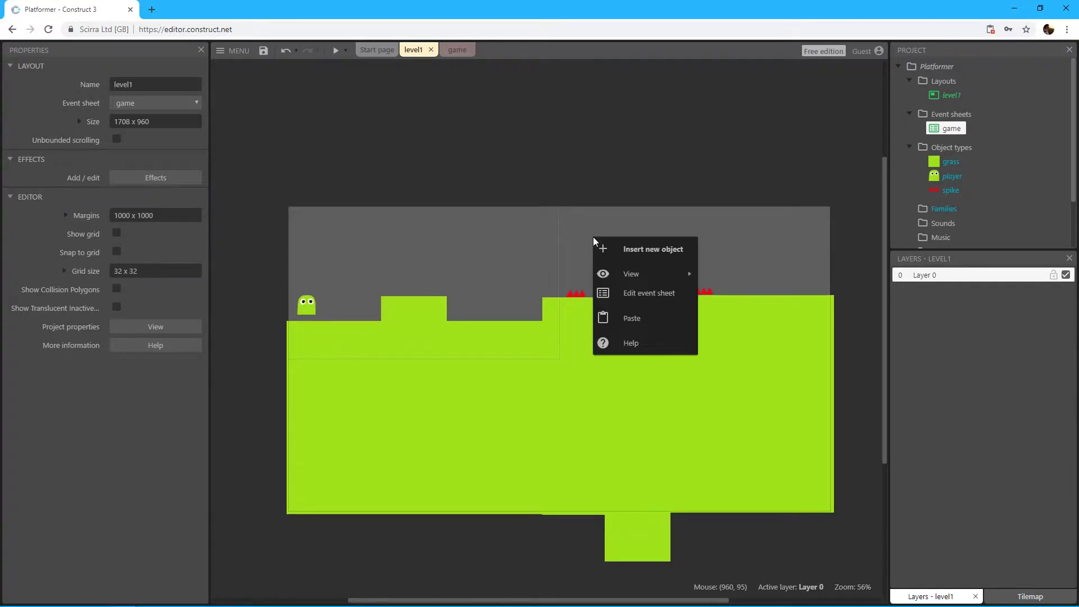
click(614, 251)
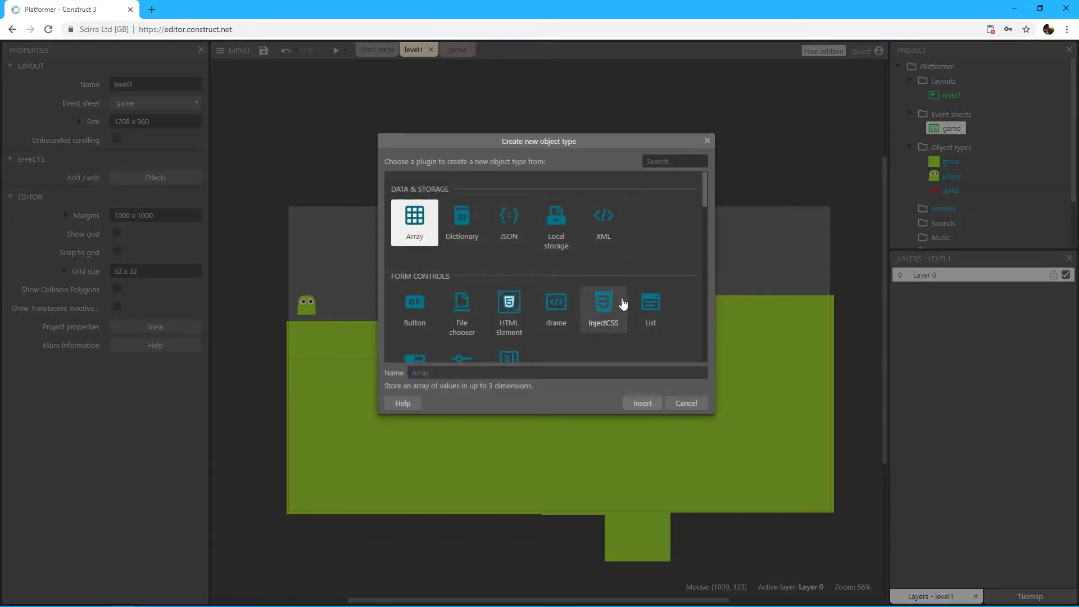
scroll(630, 256, down, 6)
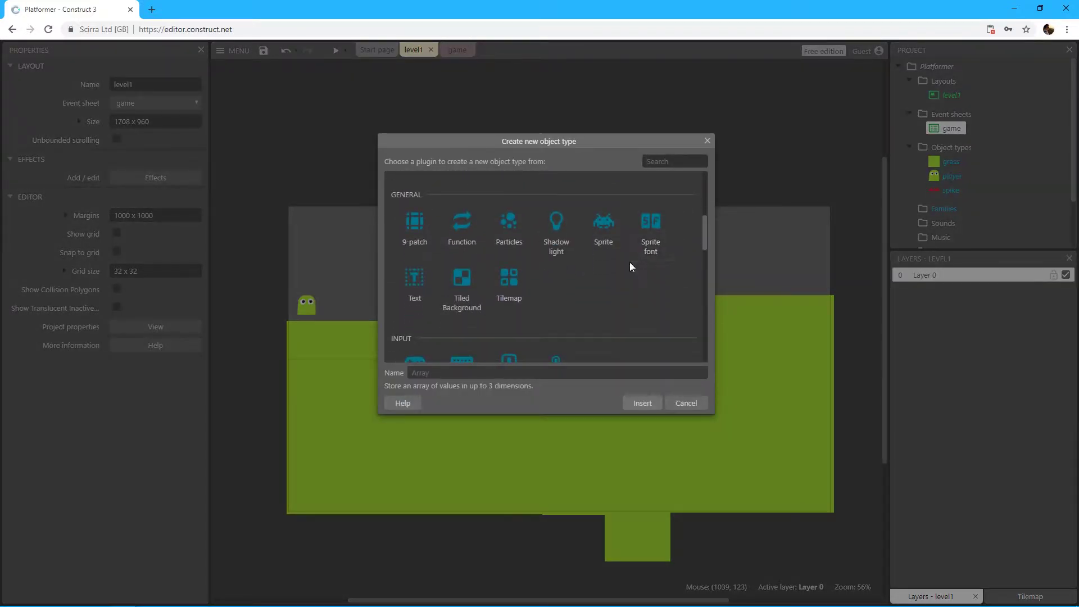
click(611, 239)
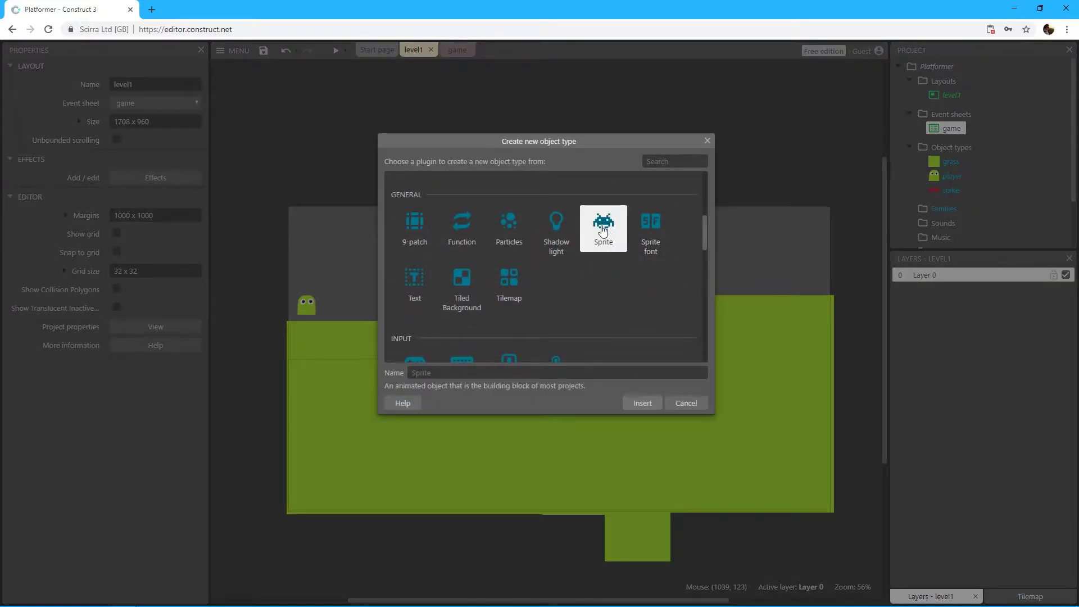
double_click(603, 230)
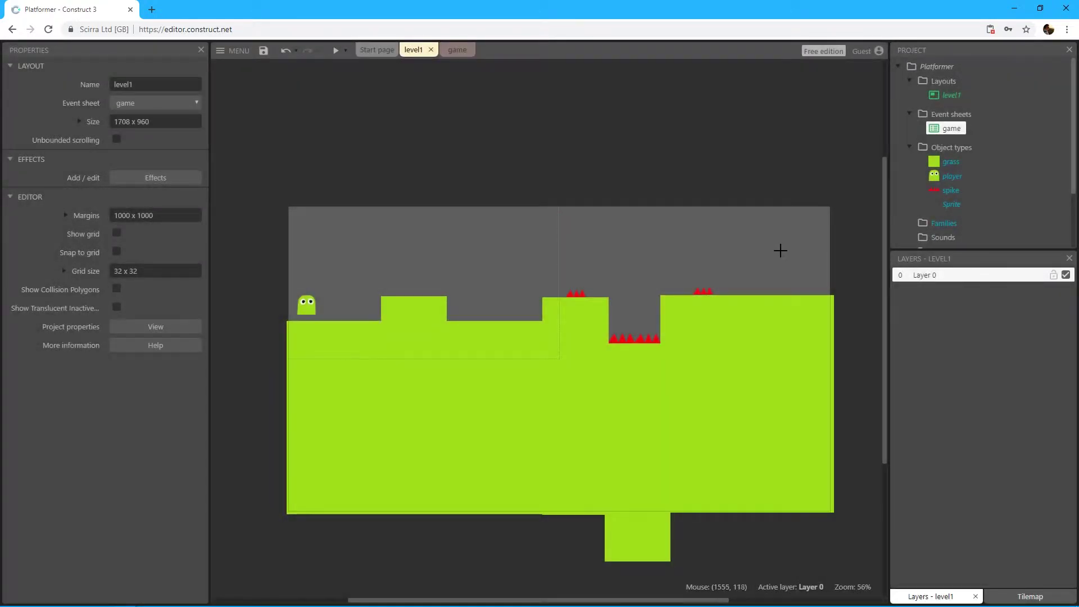
click(780, 251)
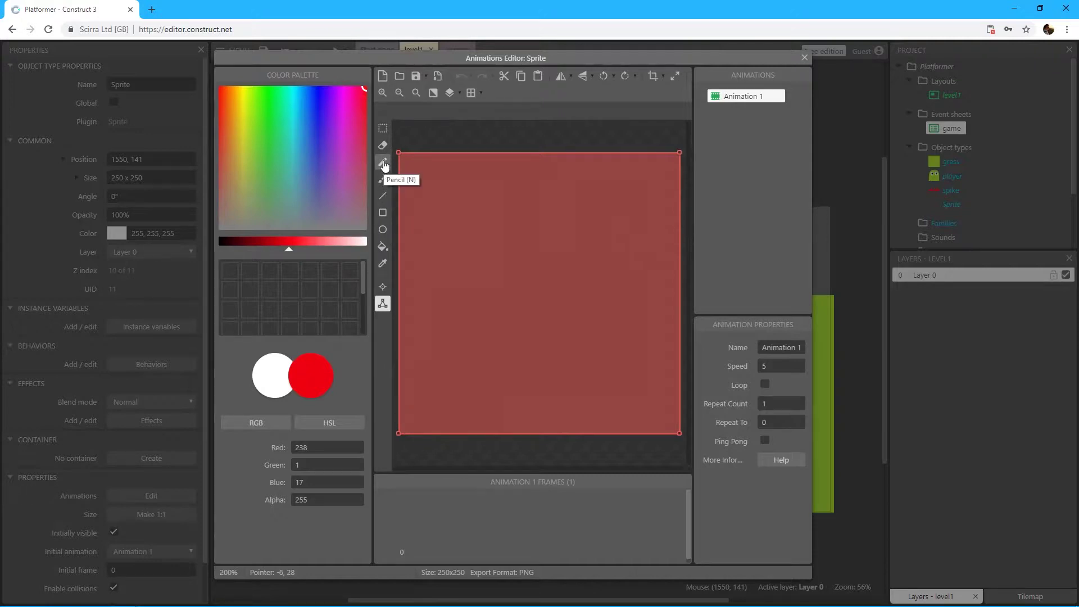
With a grey Brush, paint the arch's top and its right side down to the bottom
click(383, 181)
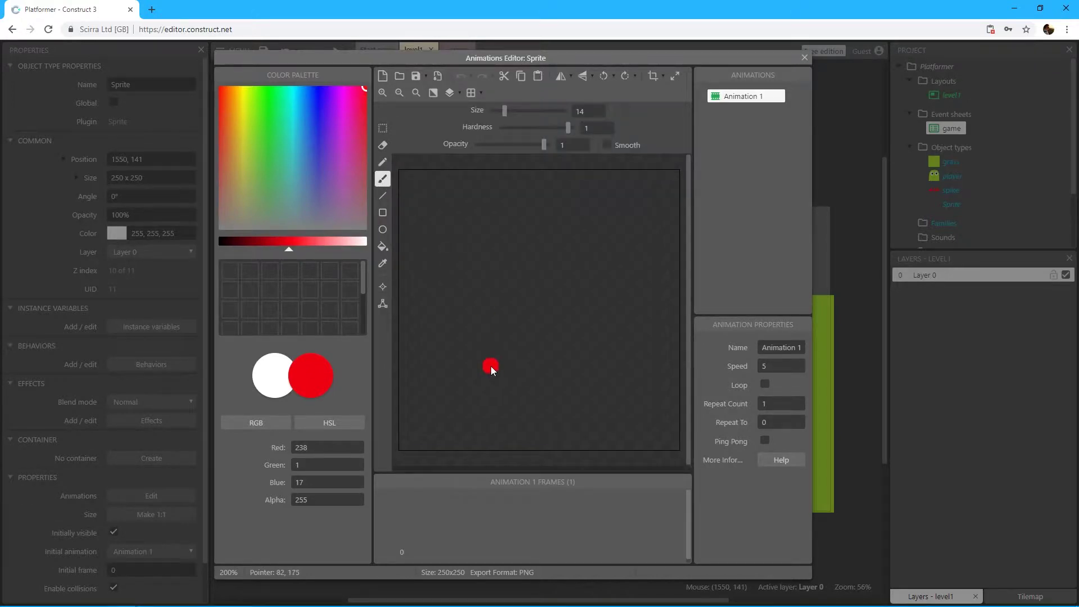
drag(249, 184, 242, 234)
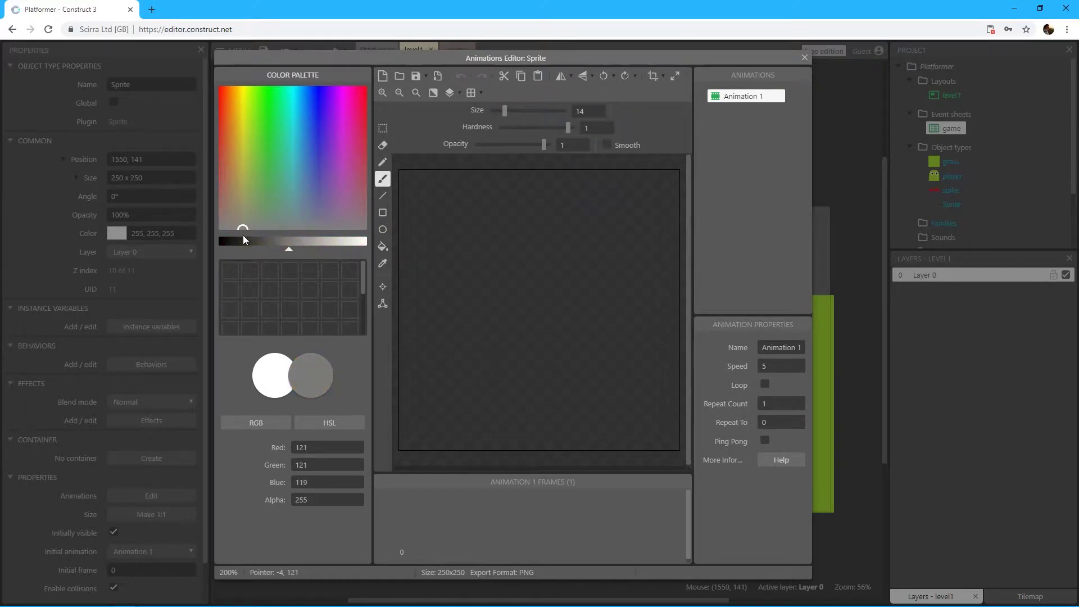
click(289, 242)
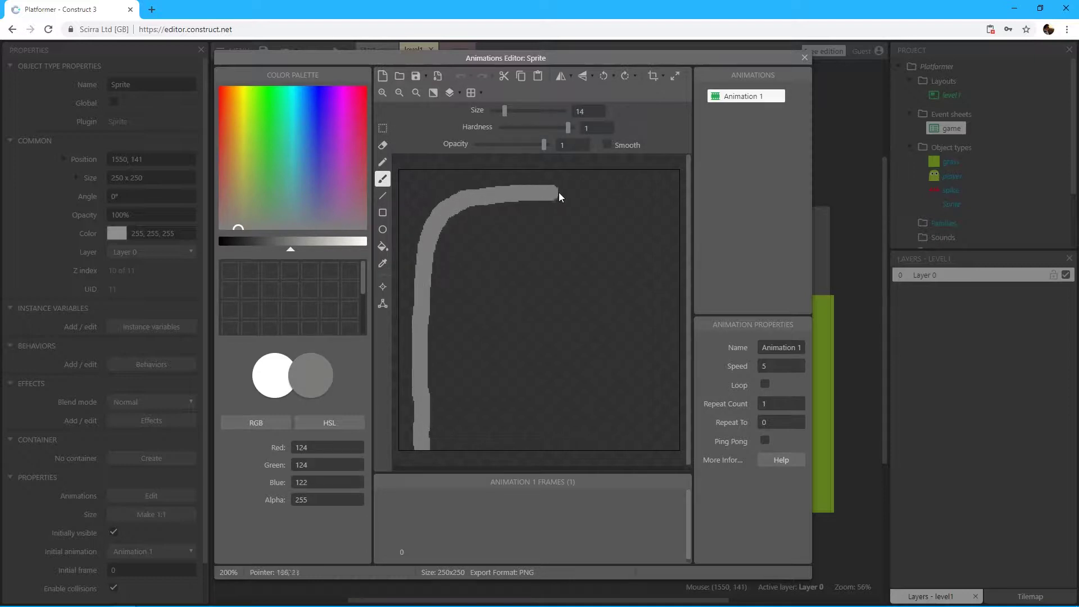
drag(629, 196, 646, 216)
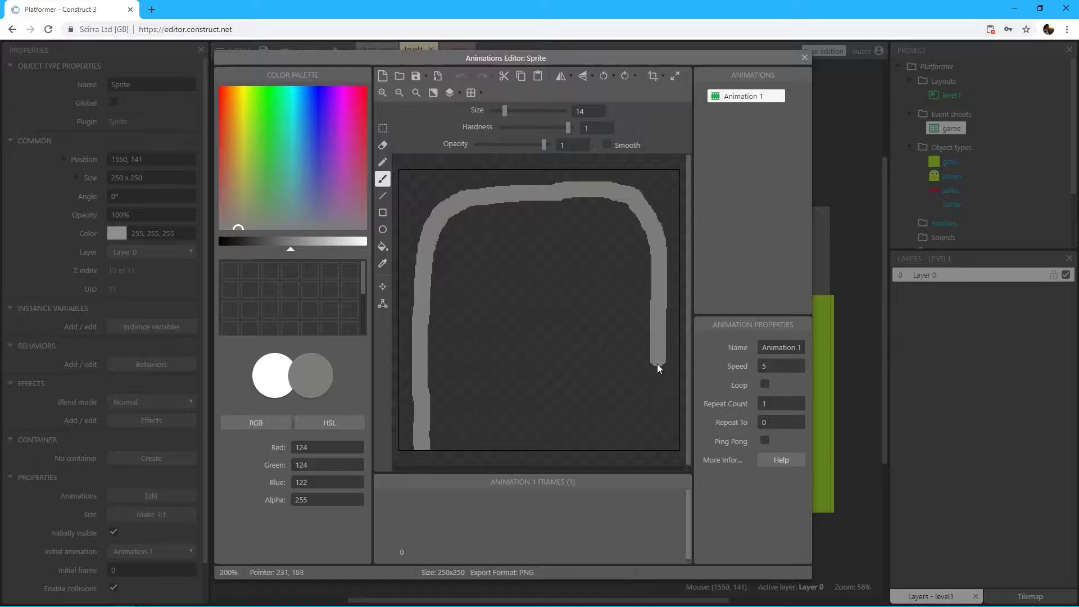
drag(659, 449, 641, 464)
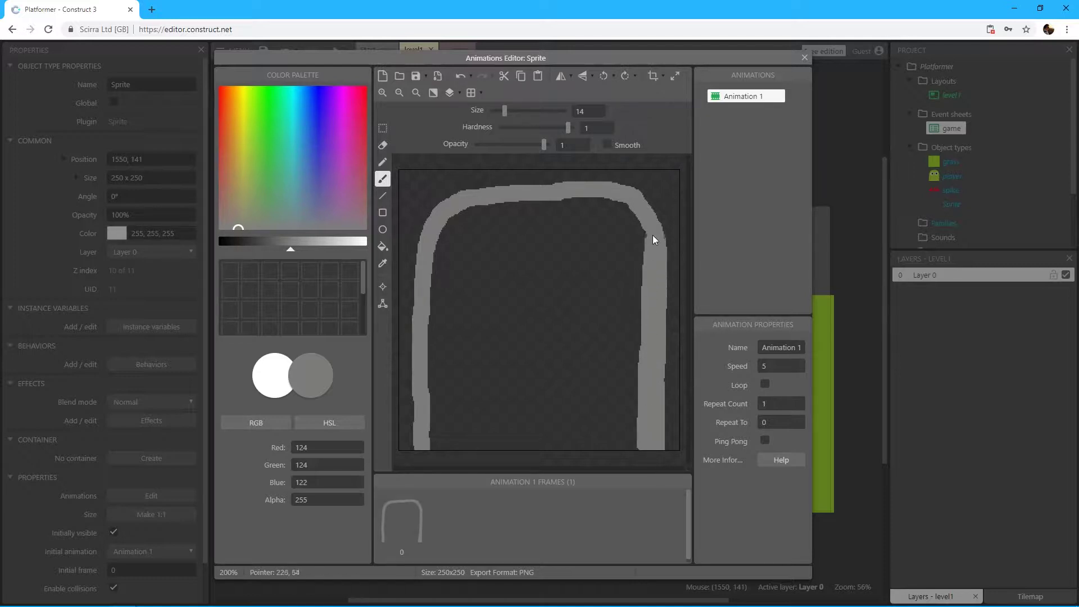
drag(652, 231, 649, 272)
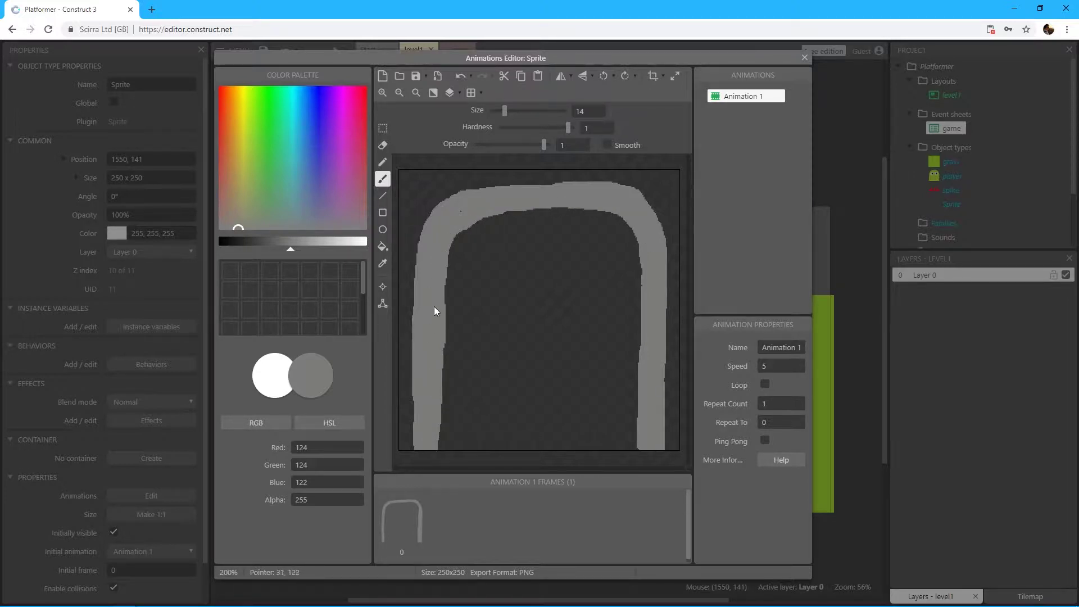
Thicken the arch's left side, smooth its top edge, and choose a dark red-brown colour
drag(434, 311, 431, 409)
click(465, 230)
mouse_move(504, 187)
mouse_down()
mouse_move(581, 181)
mouse_move(626, 198)
mouse_move(650, 226)
mouse_move(639, 322)
mouse_up()
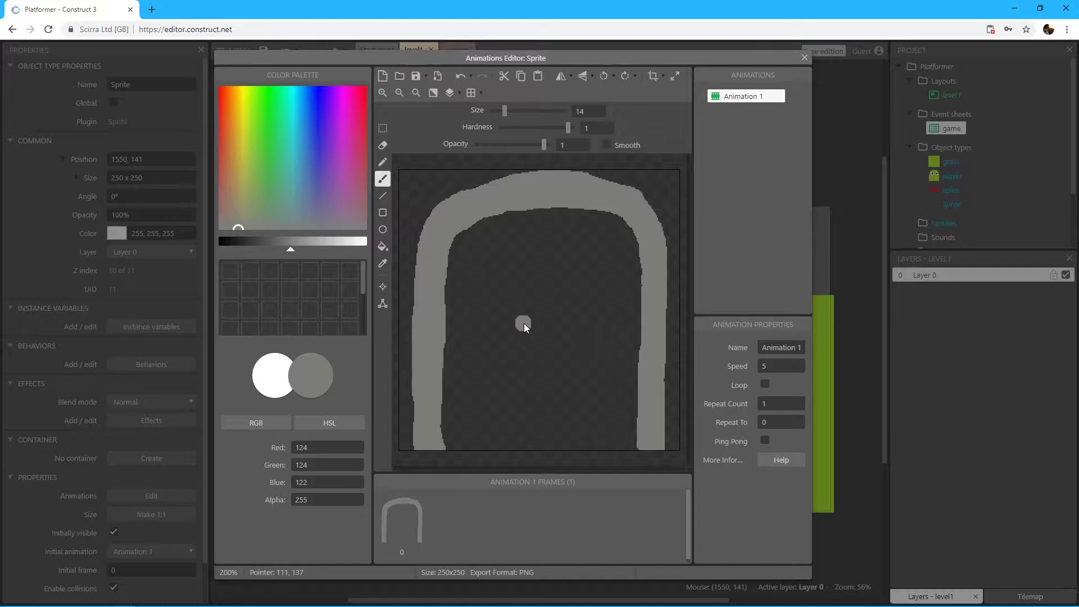
click(409, 293)
drag(230, 162, 223, 176)
drag(274, 246, 281, 246)
Flood-fill the arch interior red-brown, then set a darker brown Line tool at thickness 3
click(382, 247)
click(541, 320)
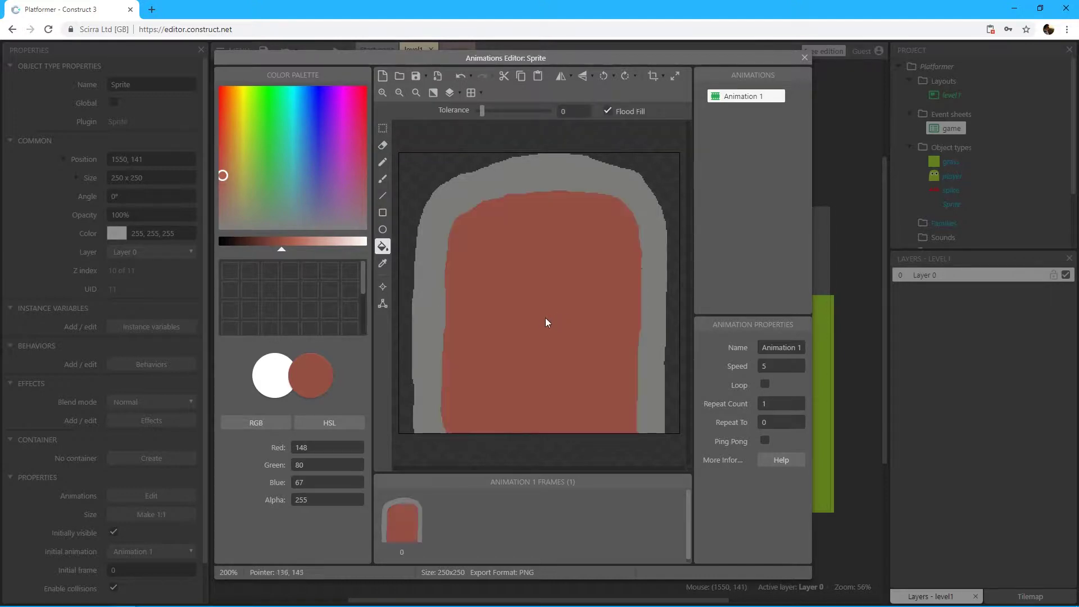
click(382, 196)
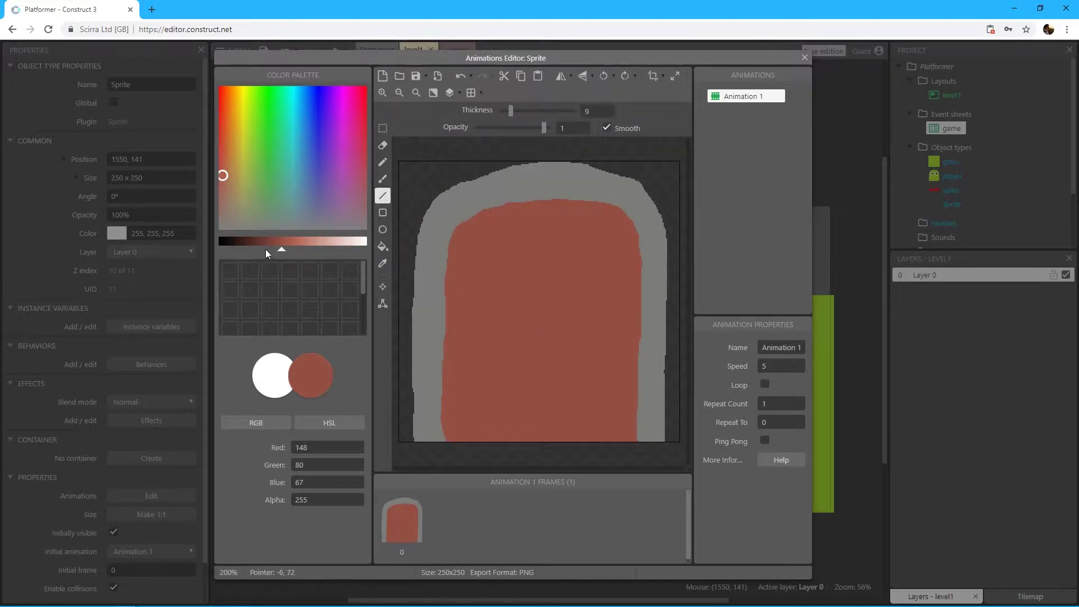
drag(264, 246, 256, 246)
drag(509, 110, 507, 110)
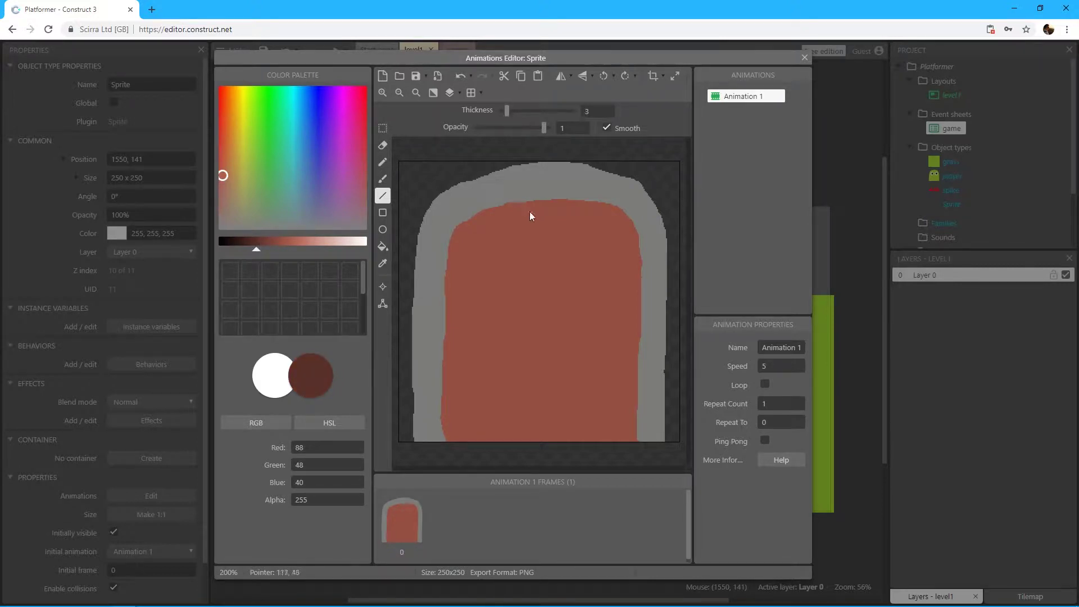
Draw four vertical plank lines down the door
drag(521, 204, 519, 463)
mouse_move(473, 216)
mouse_down()
mouse_move(460, 457)
mouse_move(474, 464)
mouse_up()
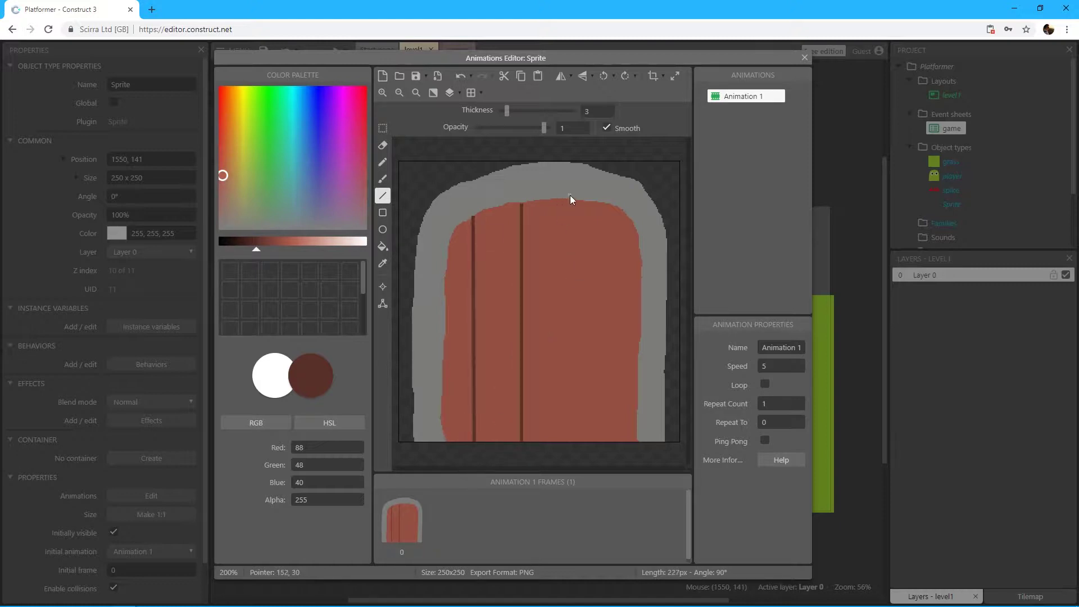
drag(573, 201, 575, 471)
drag(620, 209, 619, 475)
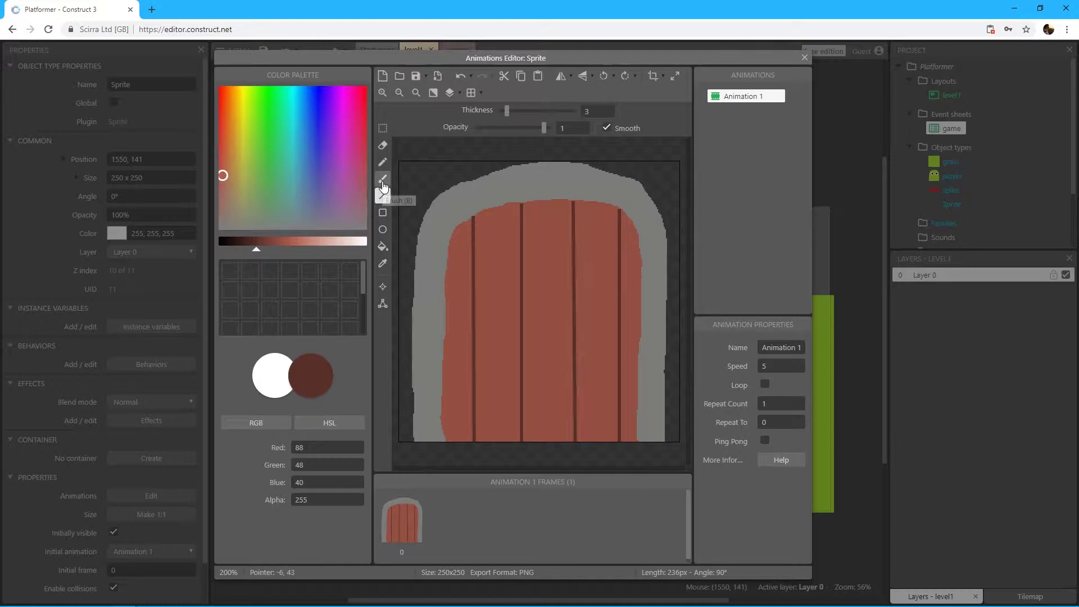
Sample the frame's grey and brush a round knob onto the door
click(385, 264)
click(494, 179)
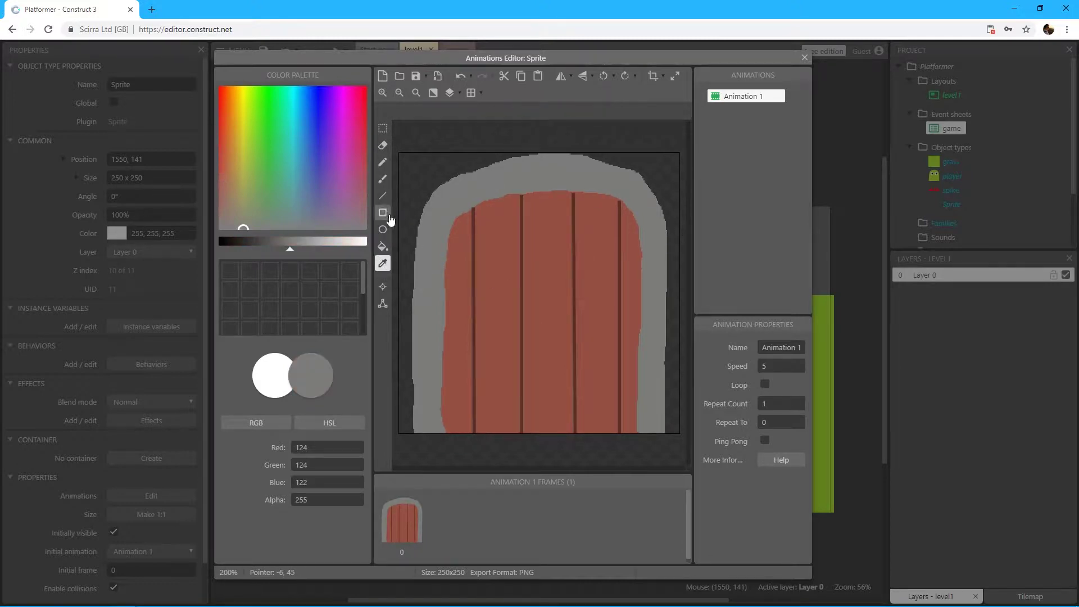
click(383, 179)
click(504, 366)
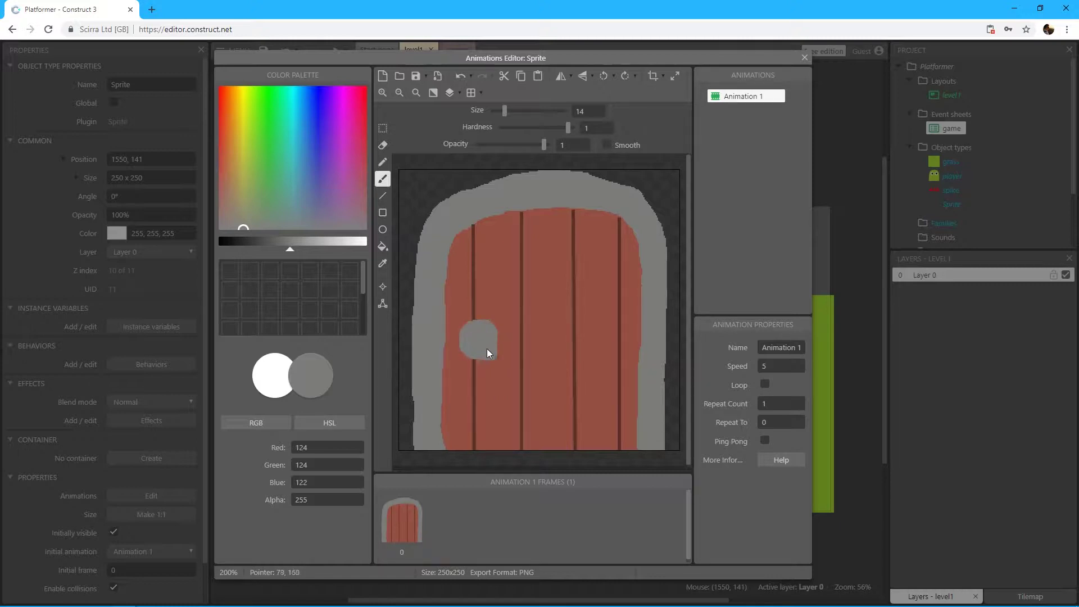
drag(469, 340, 487, 332)
Paint a light-grey handle extending right from the knob
drag(290, 251, 322, 249)
click(467, 341)
mouse_move(482, 340)
mouse_down()
mouse_move(549, 351)
mouse_move(479, 350)
mouse_move(543, 361)
mouse_up()
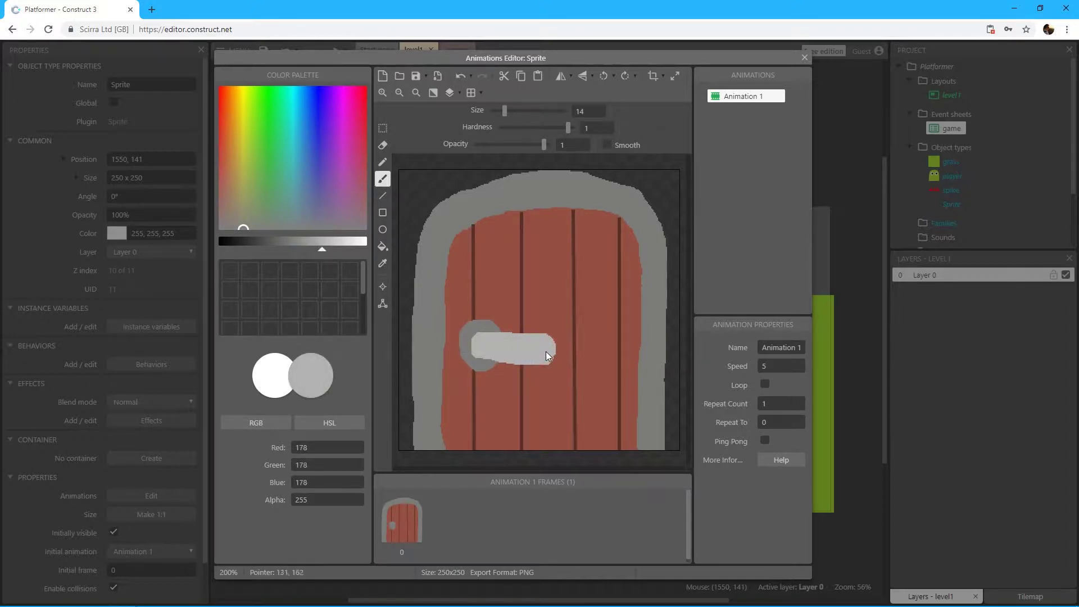
click(643, 283)
Close the Animations Editor and move the door sprite up and left in level1
click(806, 61)
click(752, 150)
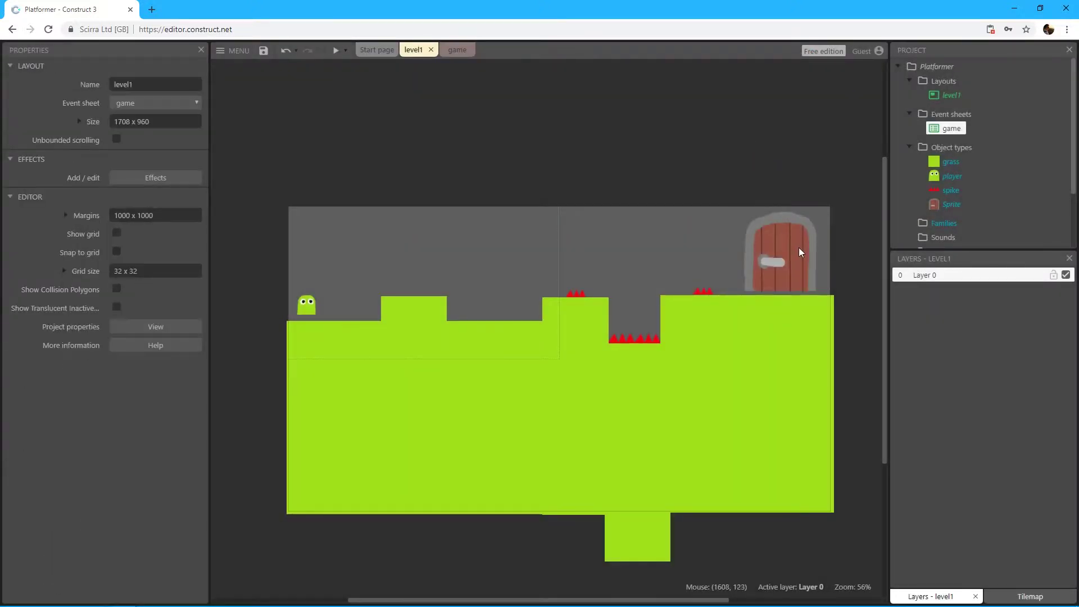
drag(797, 247, 723, 223)
click(733, 158)
middle_drag(733, 158, 691, 166)
scroll(684, 202, up, 2)
click(672, 224)
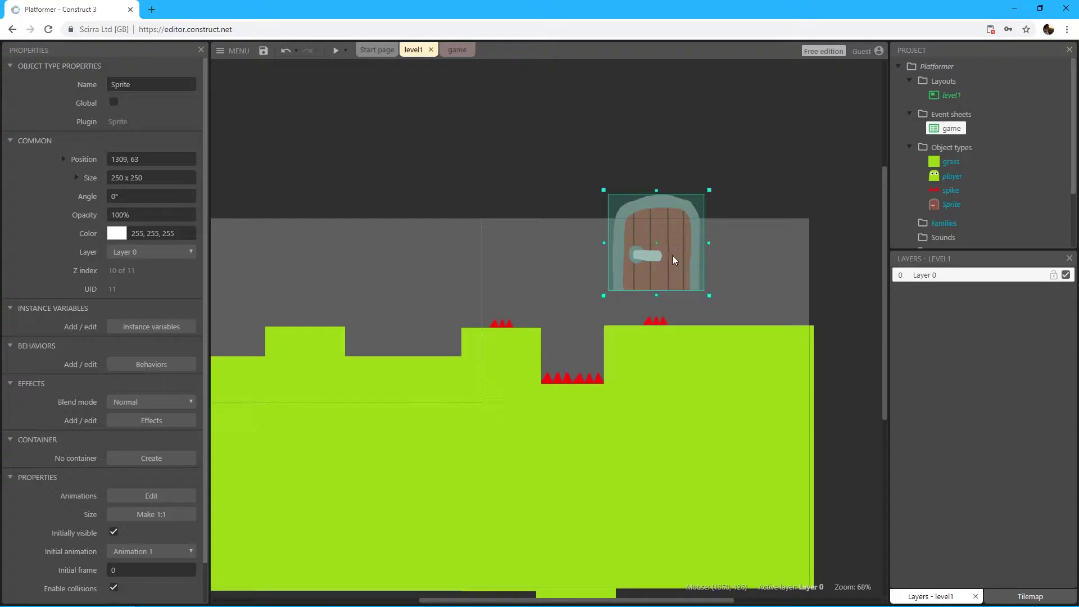
Set the door's X and Y scale to 30%
click(77, 178)
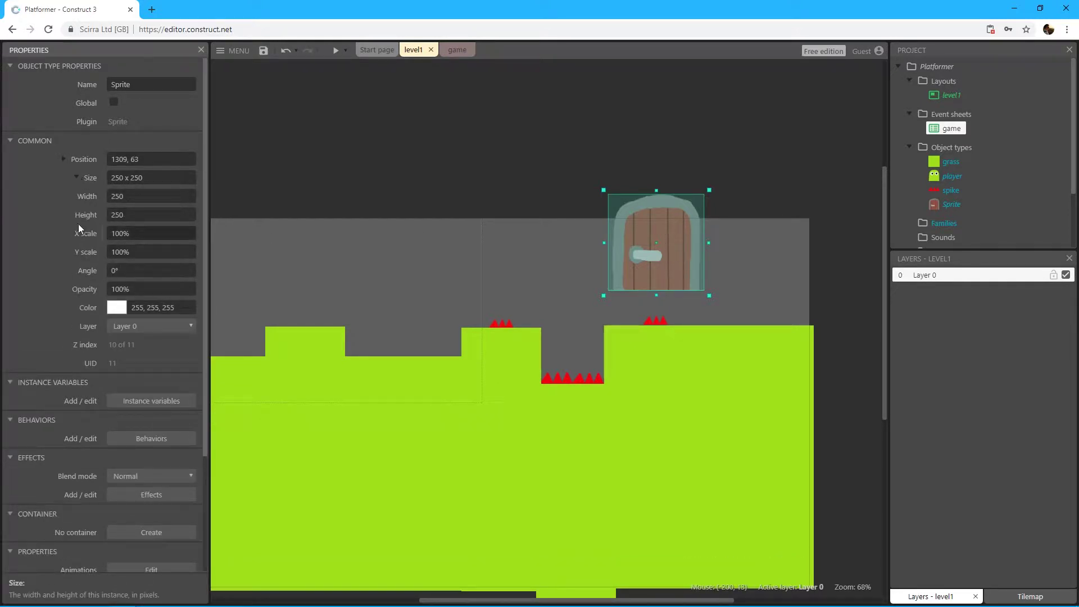
click(152, 233)
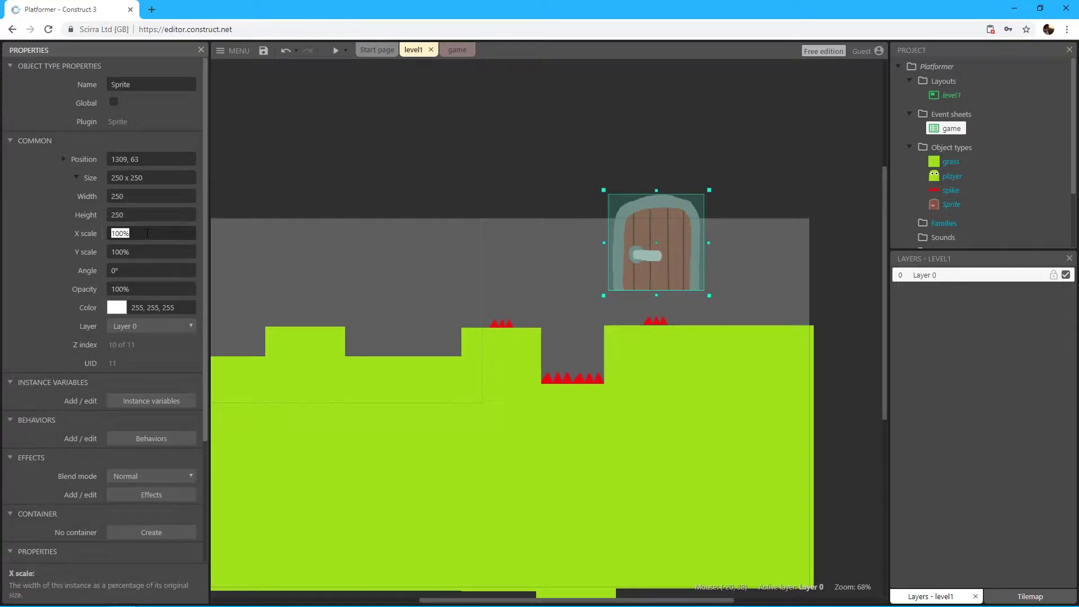
text(30)
key(Tab)
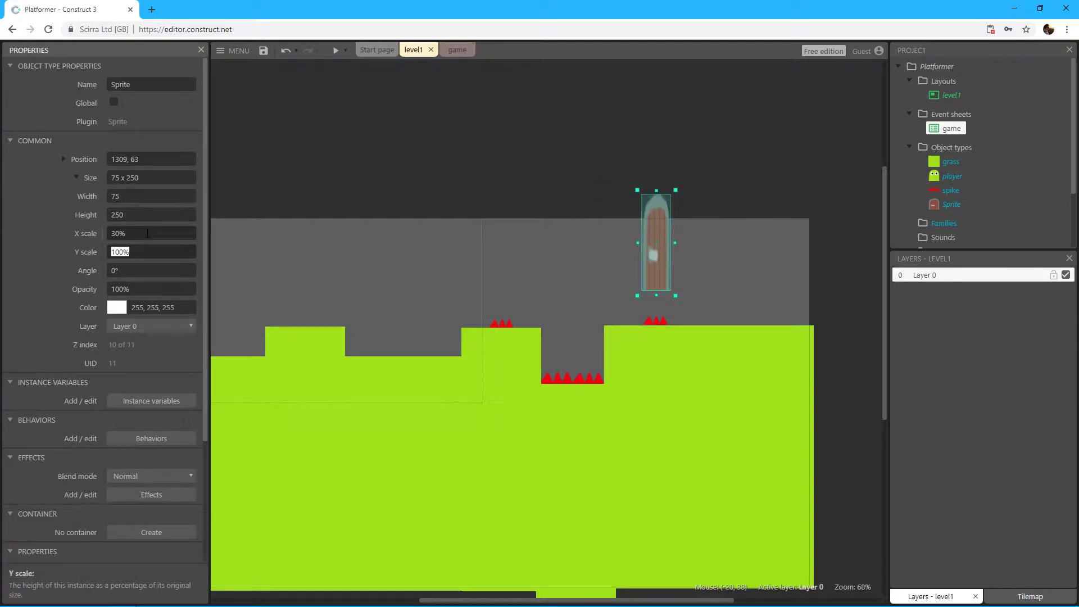
text(30)
key(Tab)
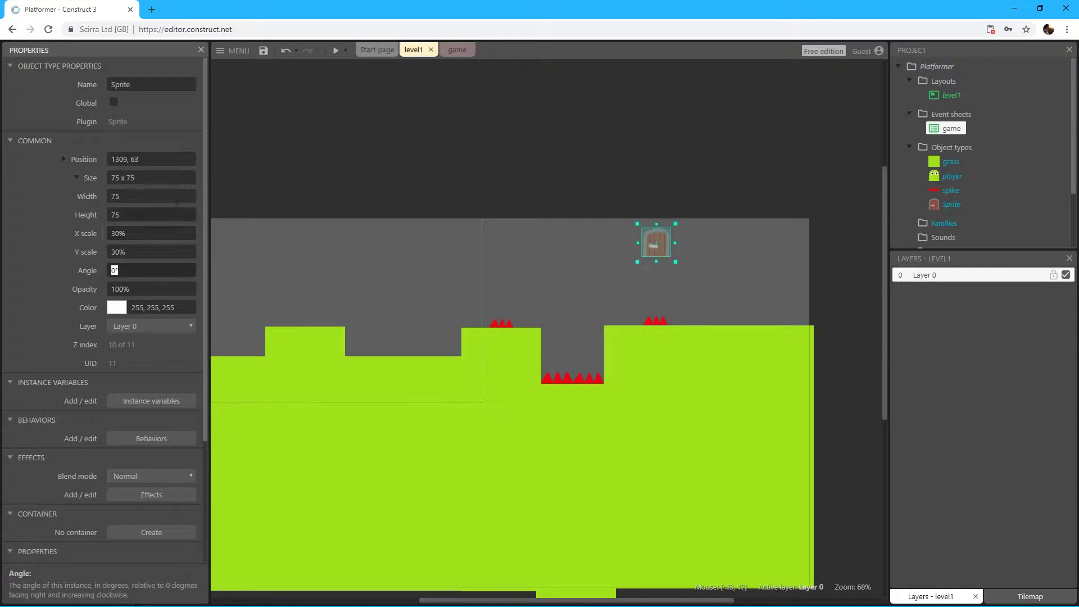
Drag the door onto the grass at the right end of level1
click(231, 189)
middle_drag(373, 219, 438, 266)
ctrl+scroll(430, 259, up, 4)
drag(439, 234, 685, 379)
click(675, 129)
middle_drag(674, 129, 613, 339)
ctrl+scroll(613, 339, down, 8)
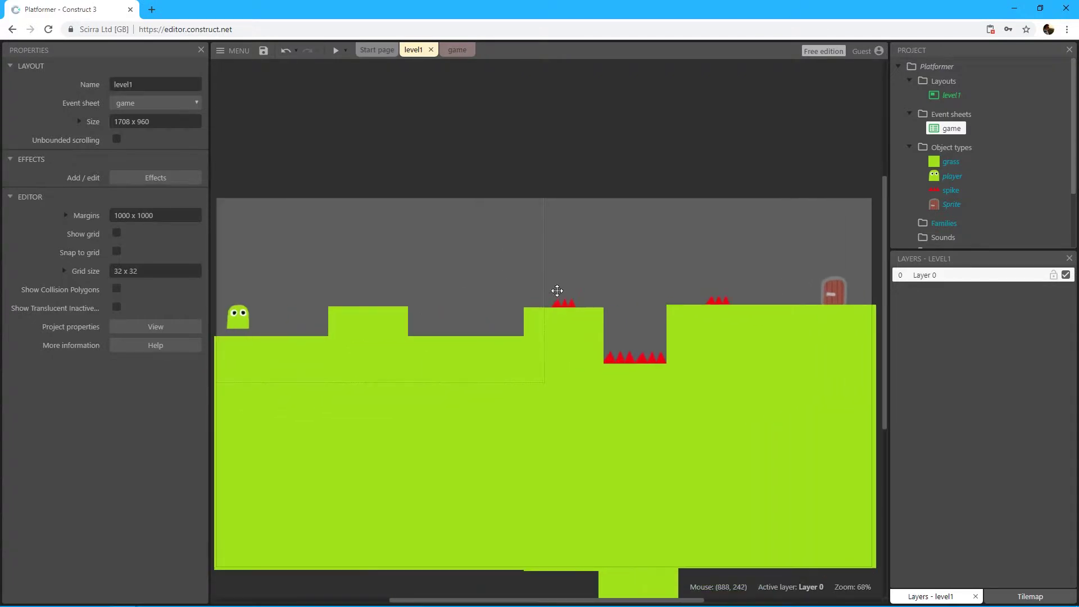
Rename the door sprite's object type to 'door' and check it in the Project panel
ctrl+scroll(546, 293, down, 1)
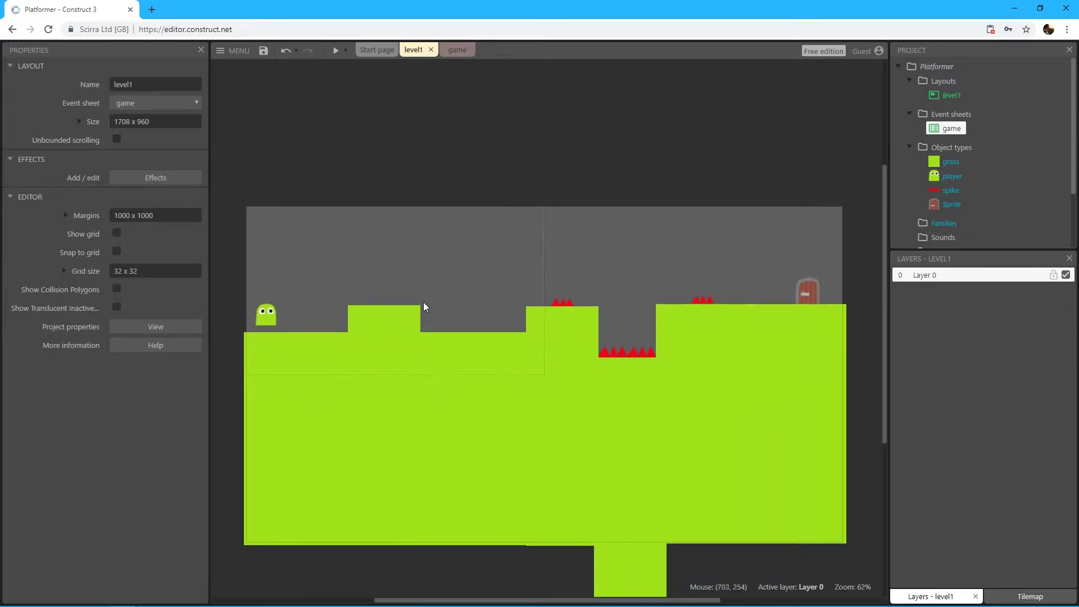
click(806, 301)
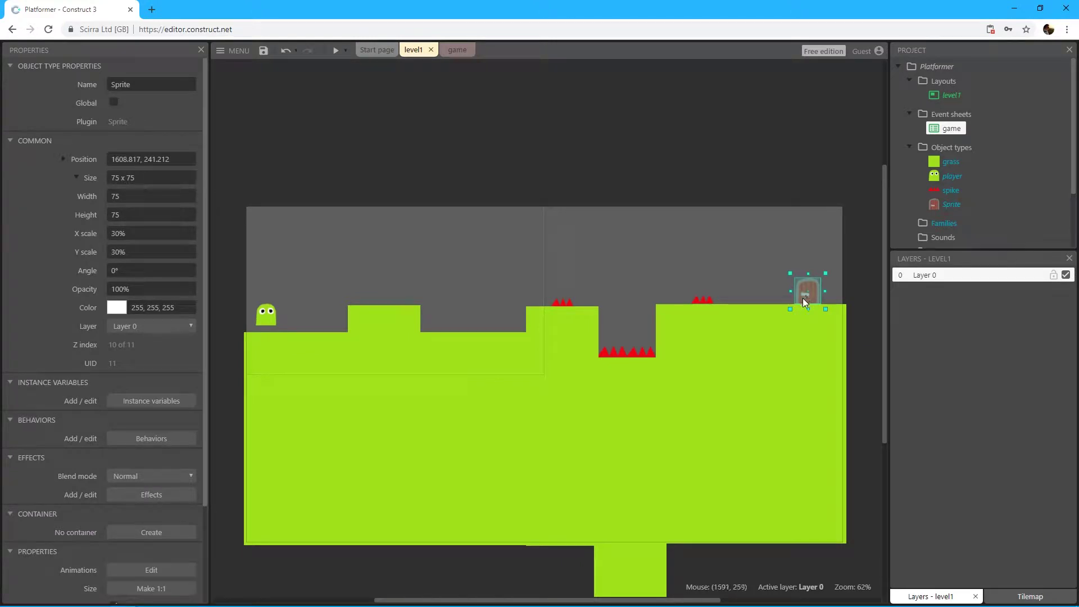
click(149, 86)
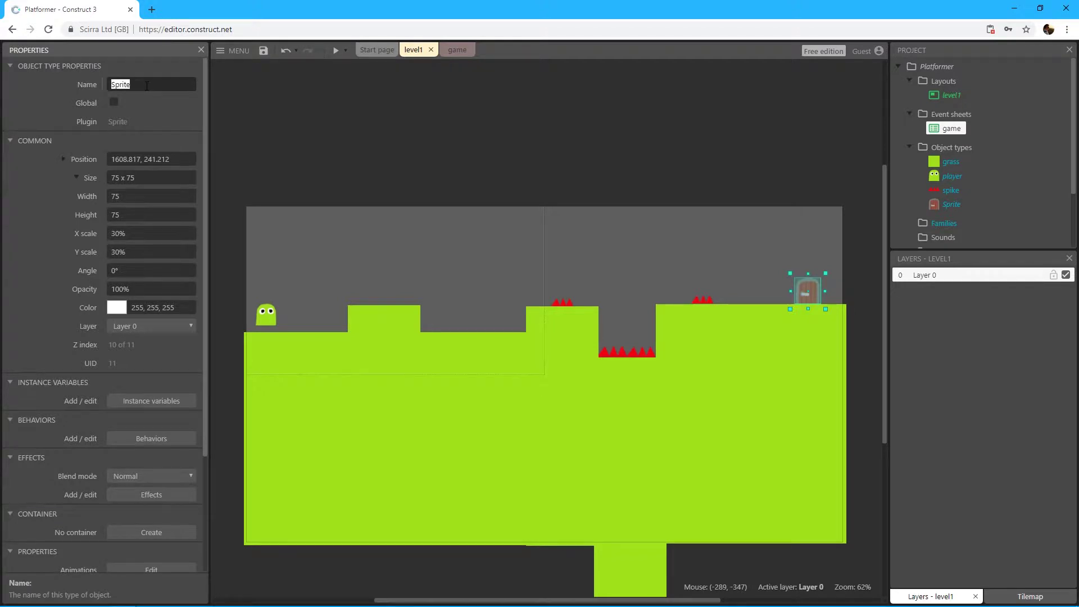
text(door)
key(Tab)
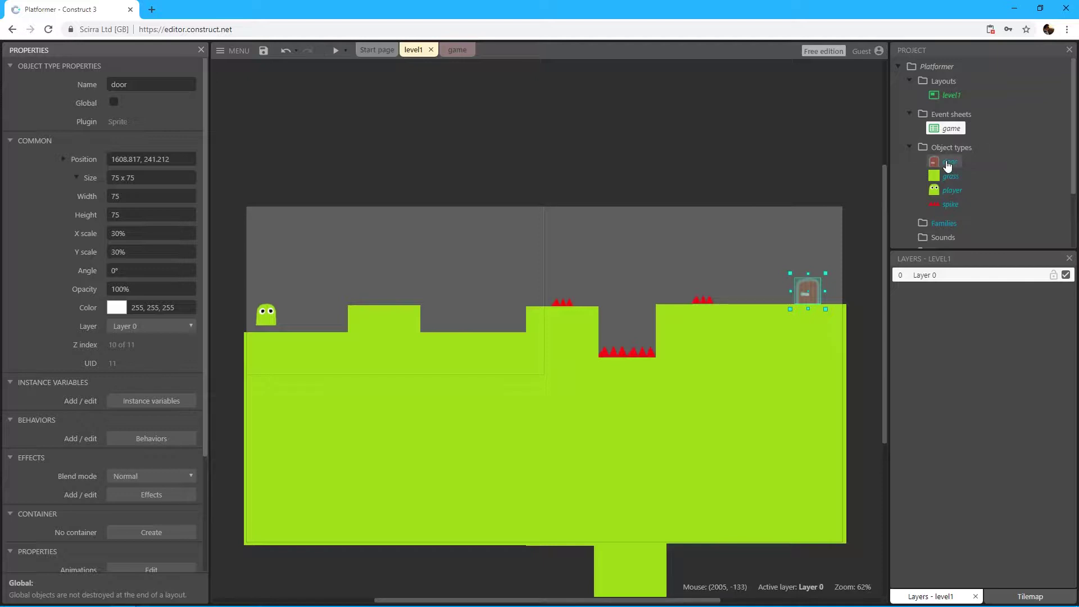
click(947, 165)
right_click(947, 165)
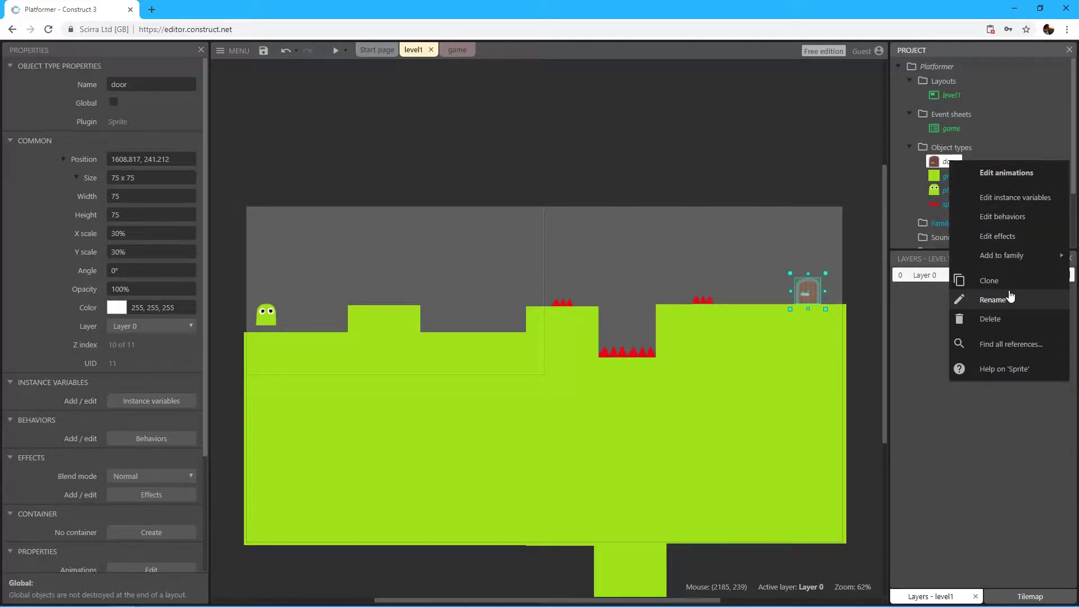
click(598, 188)
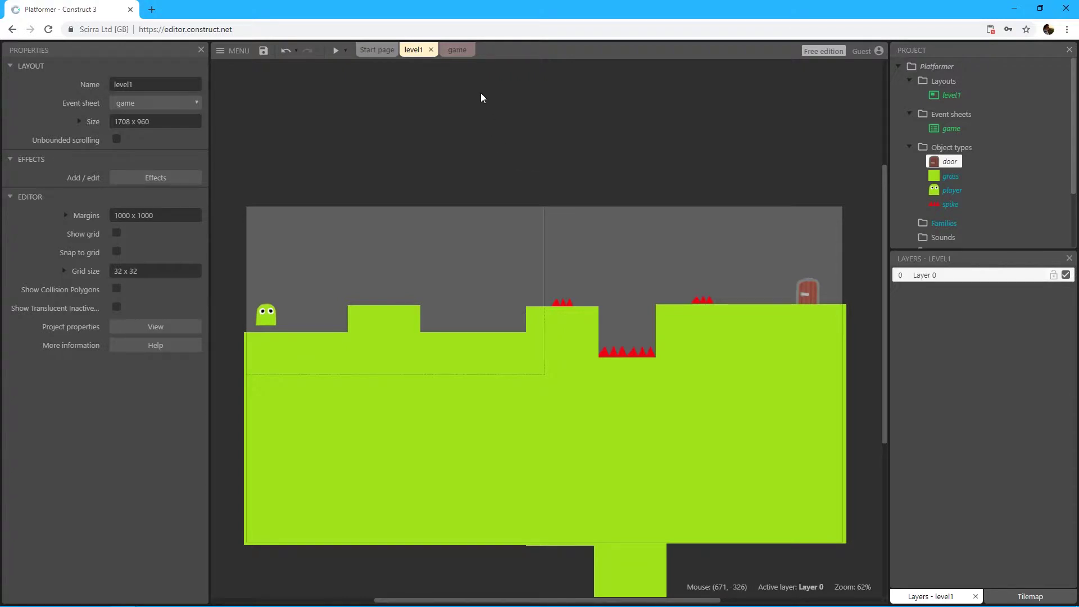
Open the game event sheet and select event 5, the spike-collision event
click(456, 49)
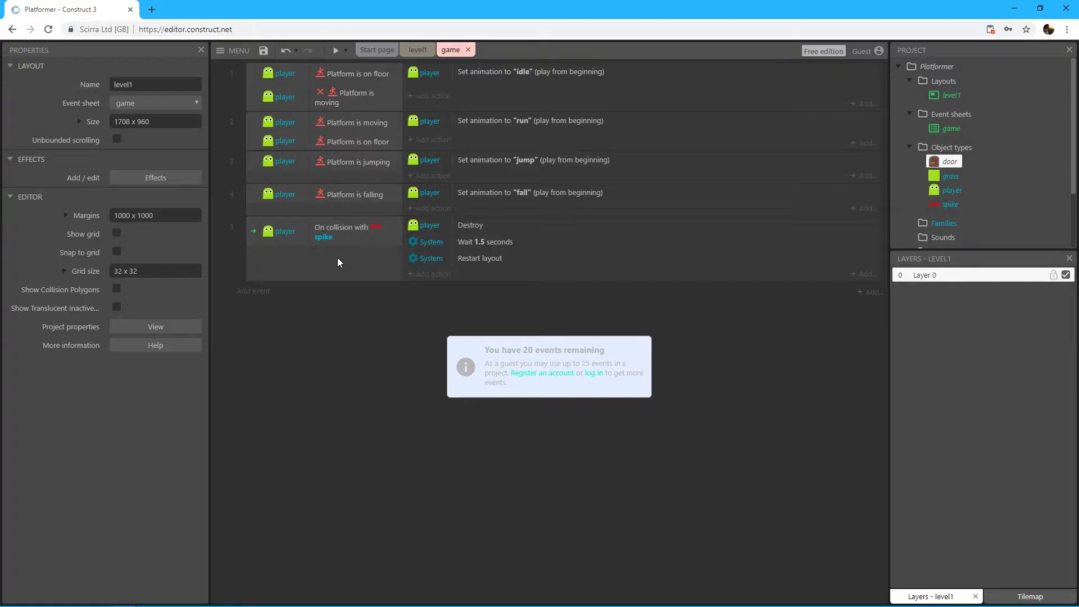
click(252, 234)
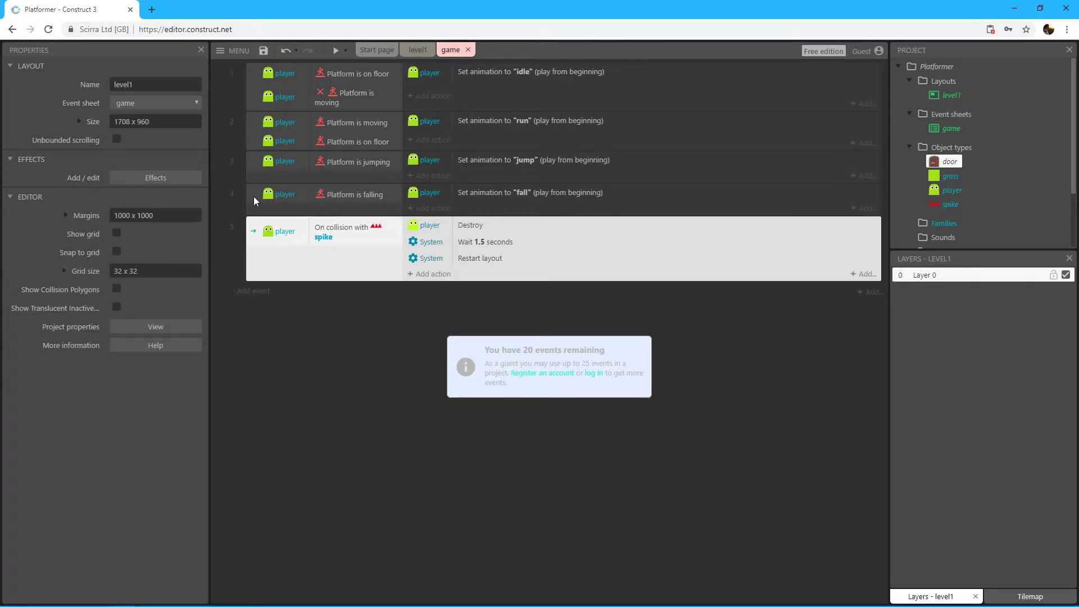
click(295, 233)
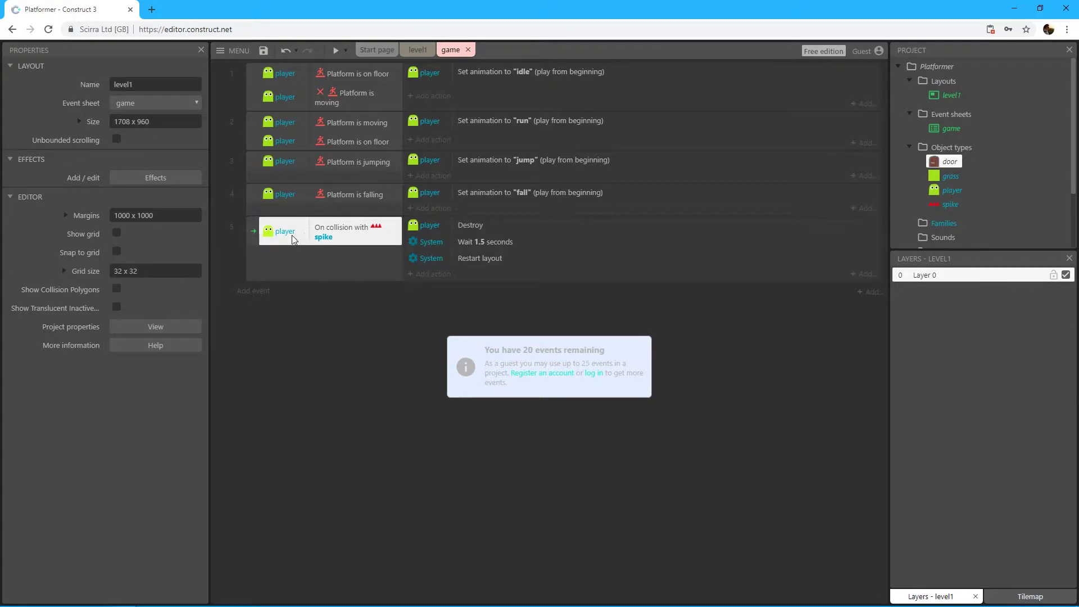
click(251, 229)
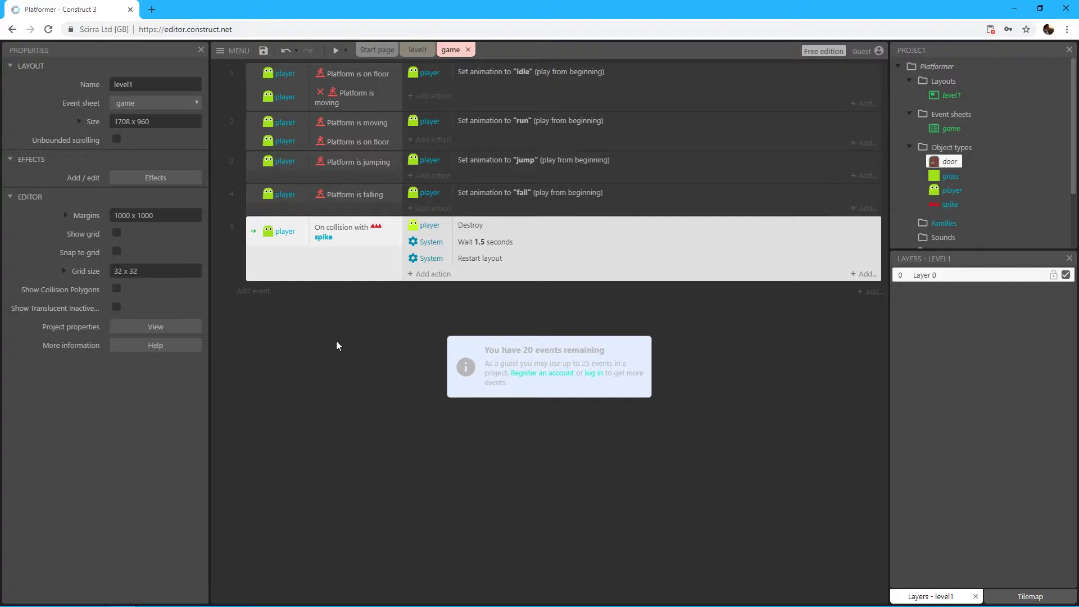
Paste event 5 as event 6 and change its Restart layout action to Go to next layout
key(ctrl+v)
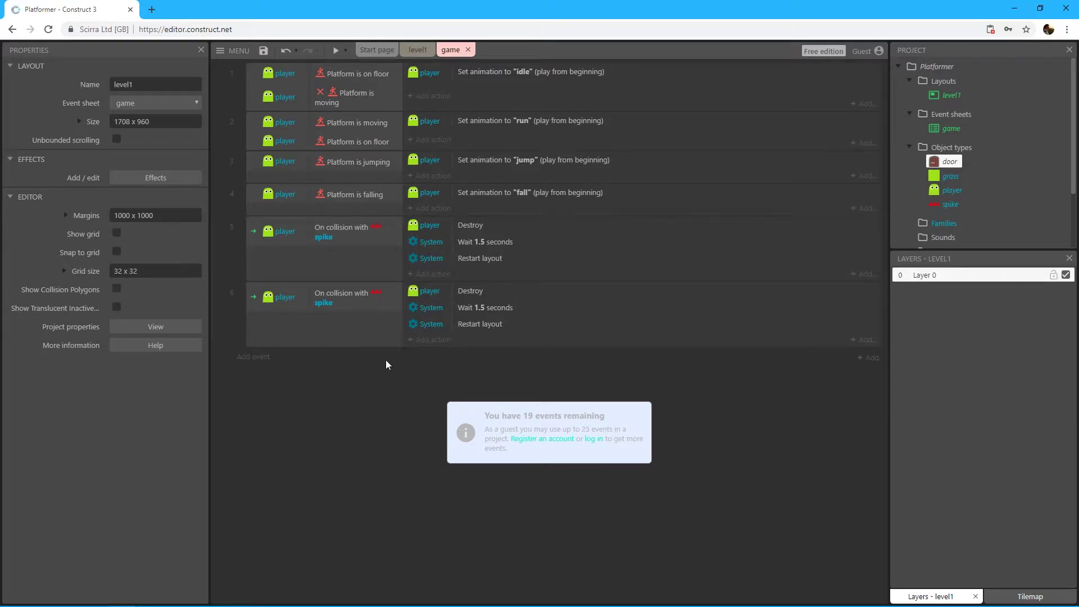
click(479, 326)
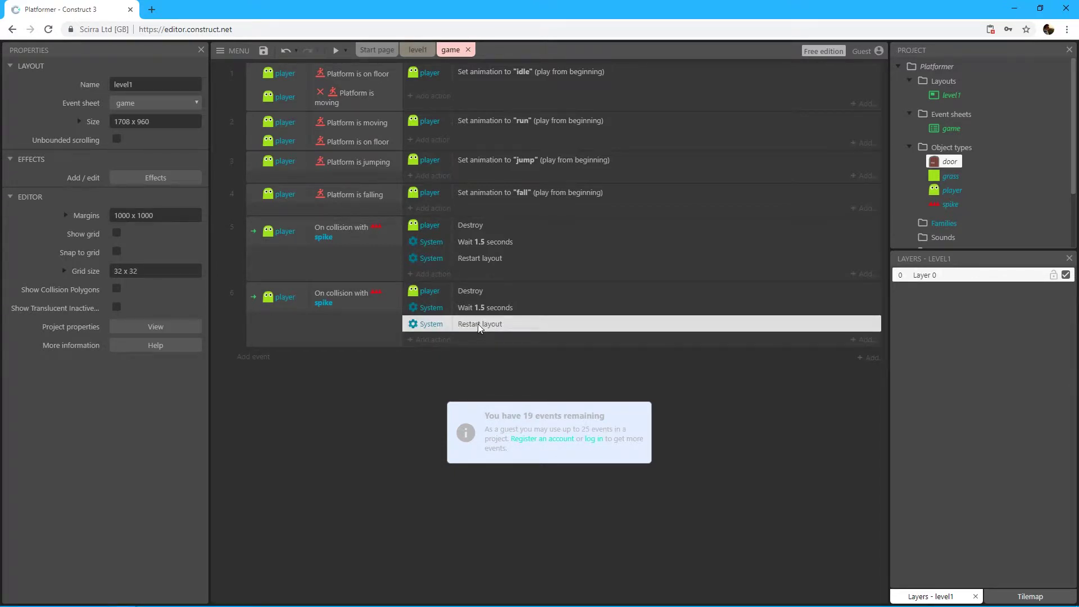
double_click(478, 323)
scroll(558, 288, down, 1)
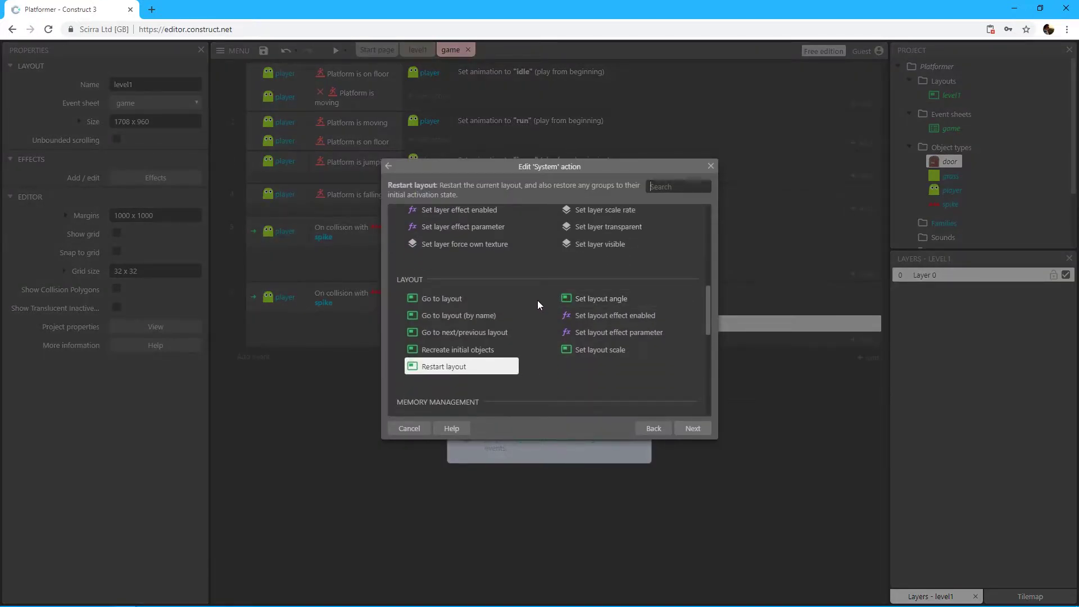
click(459, 333)
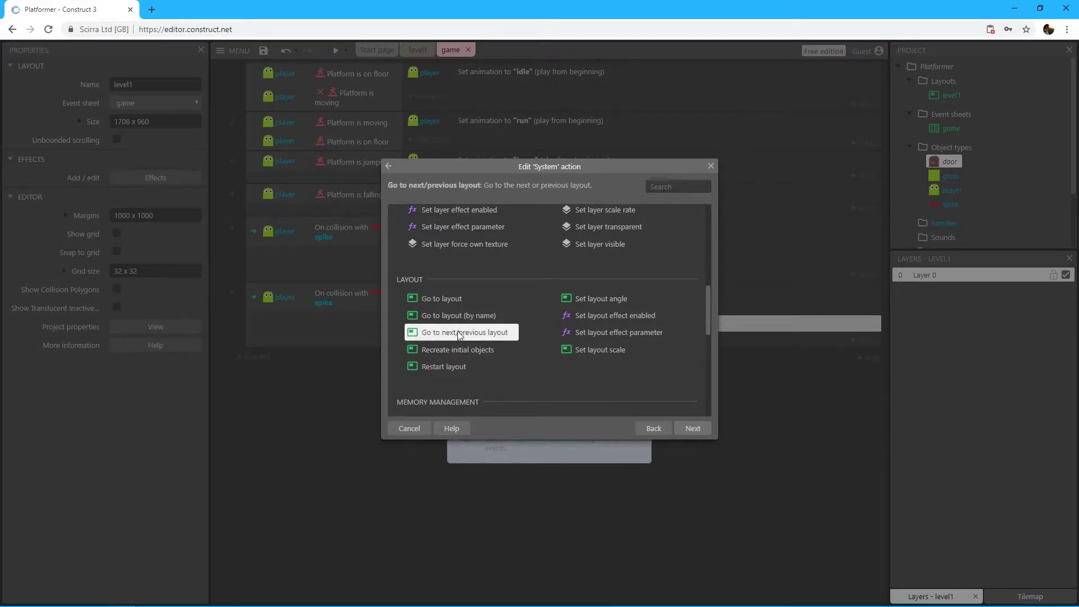
double_click(460, 334)
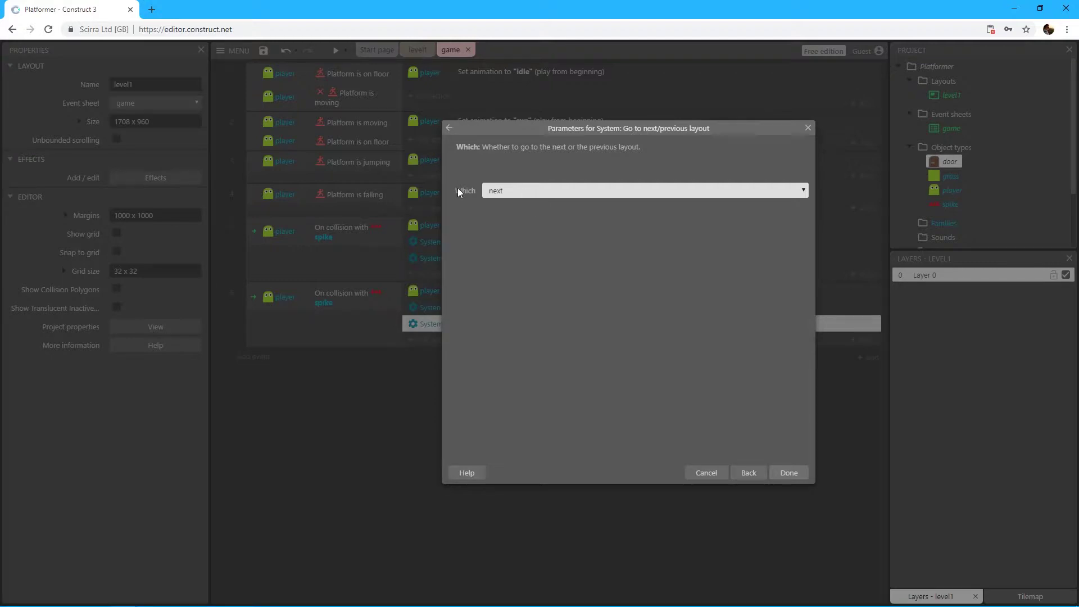
click(495, 191)
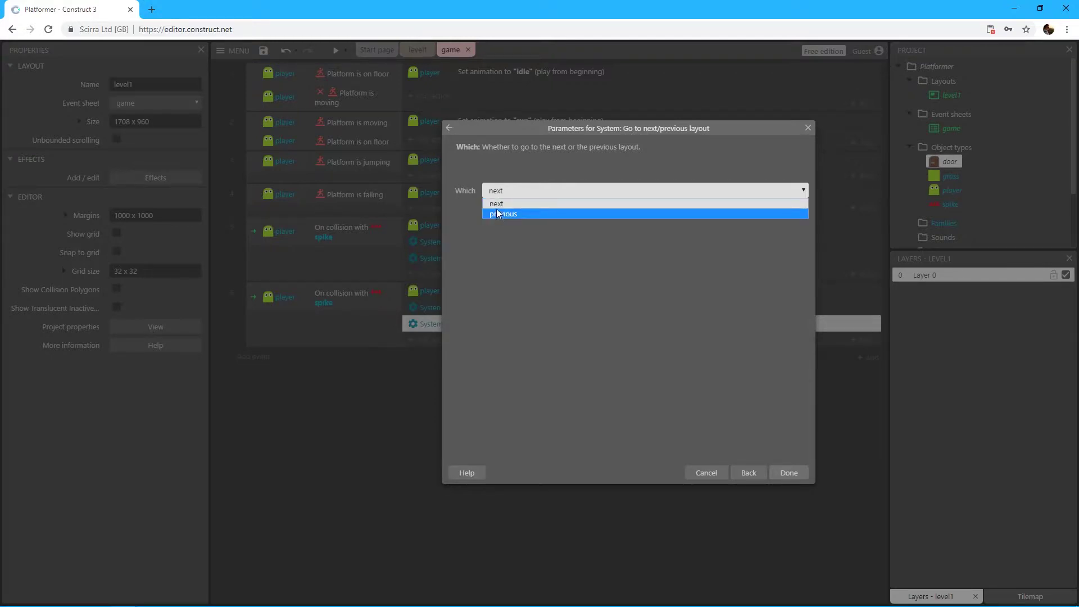
click(500, 204)
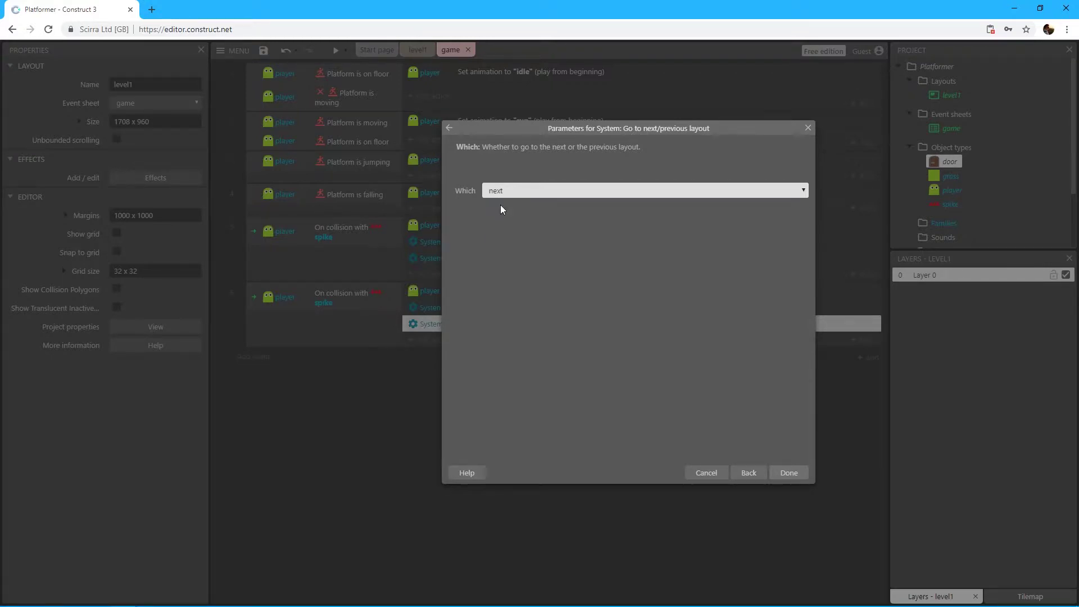
click(788, 472)
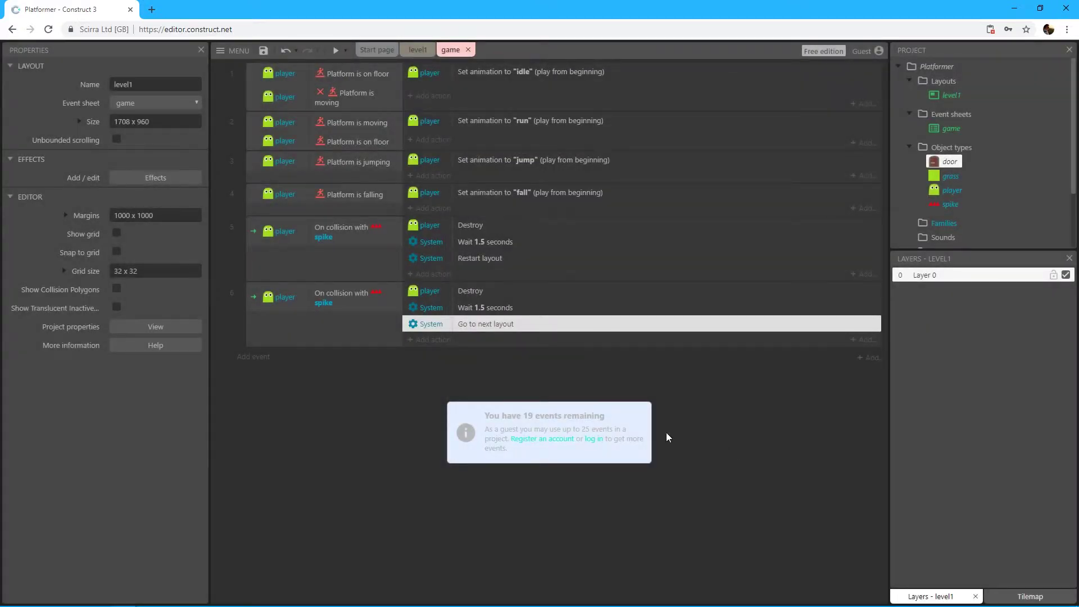
click(384, 305)
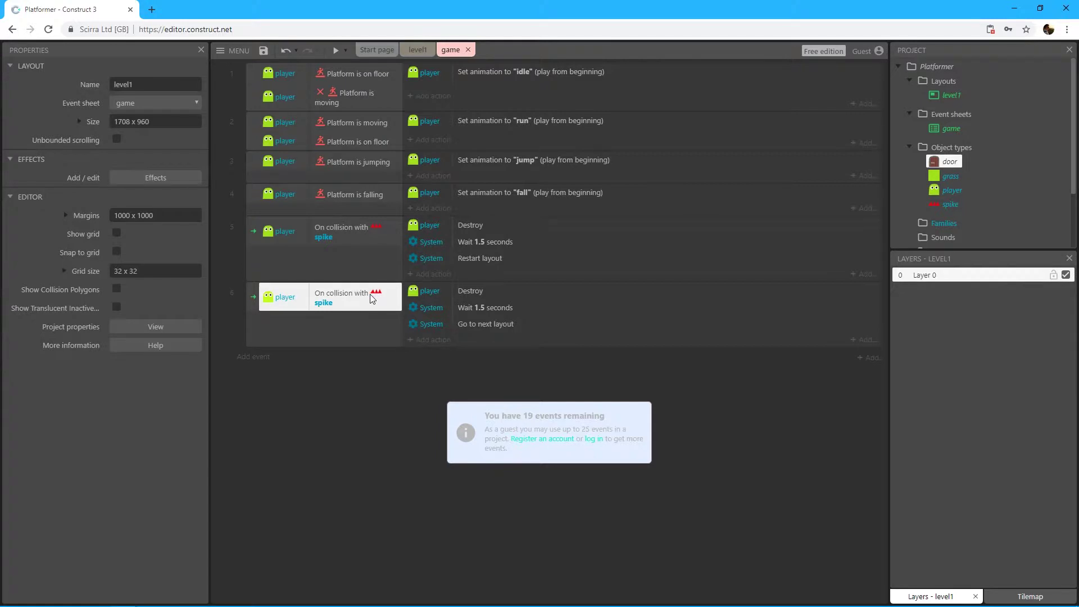
Replace spike with door in event 6's collision condition, then return to level1
click(258, 300)
click(318, 298)
key(r)
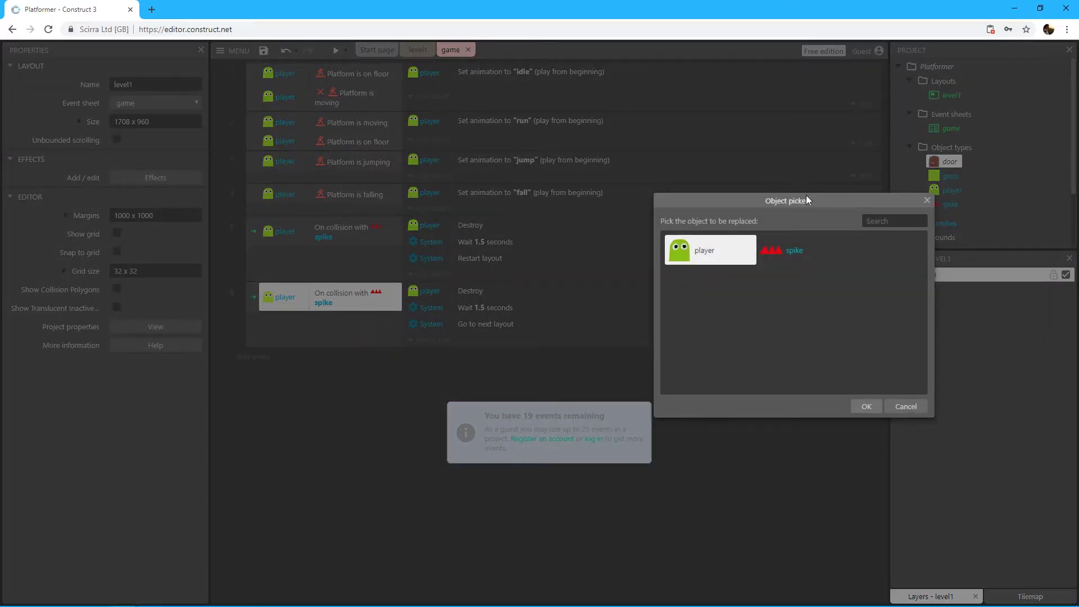
drag(804, 200, 601, 195)
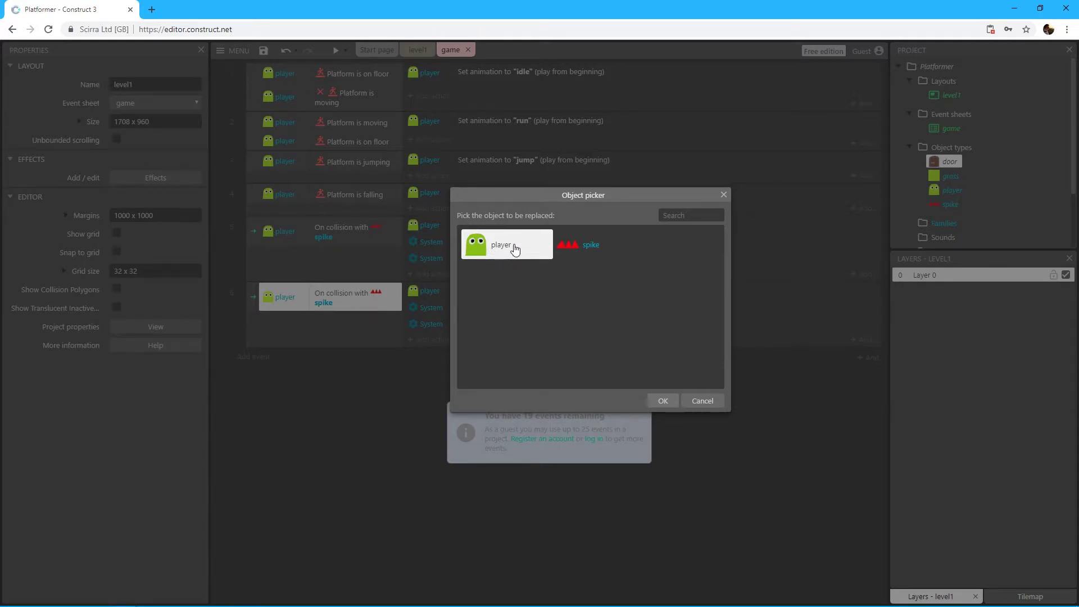
click(571, 246)
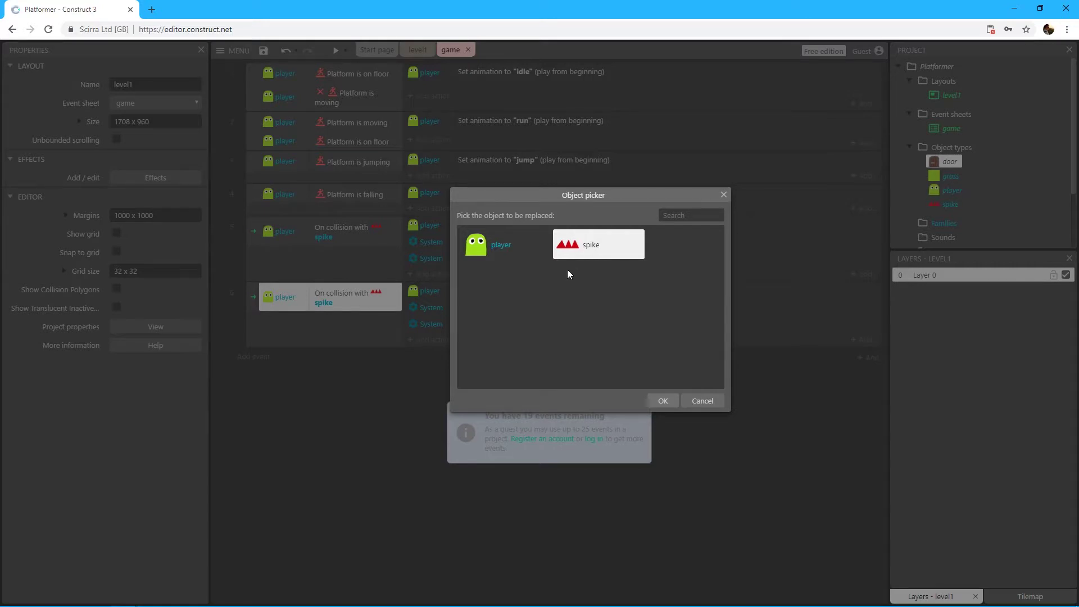
double_click(595, 250)
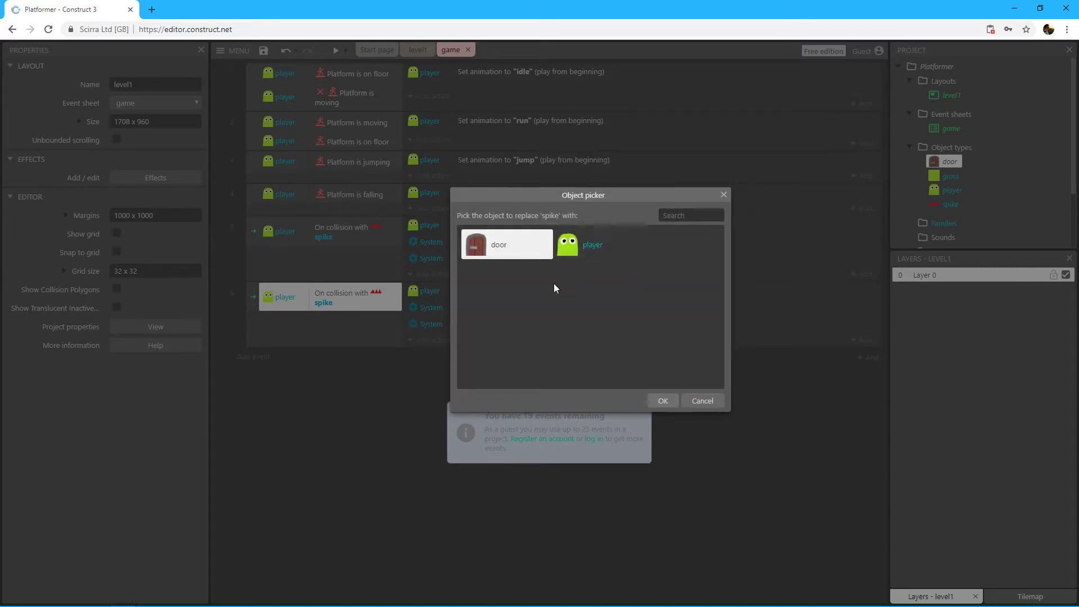
double_click(497, 247)
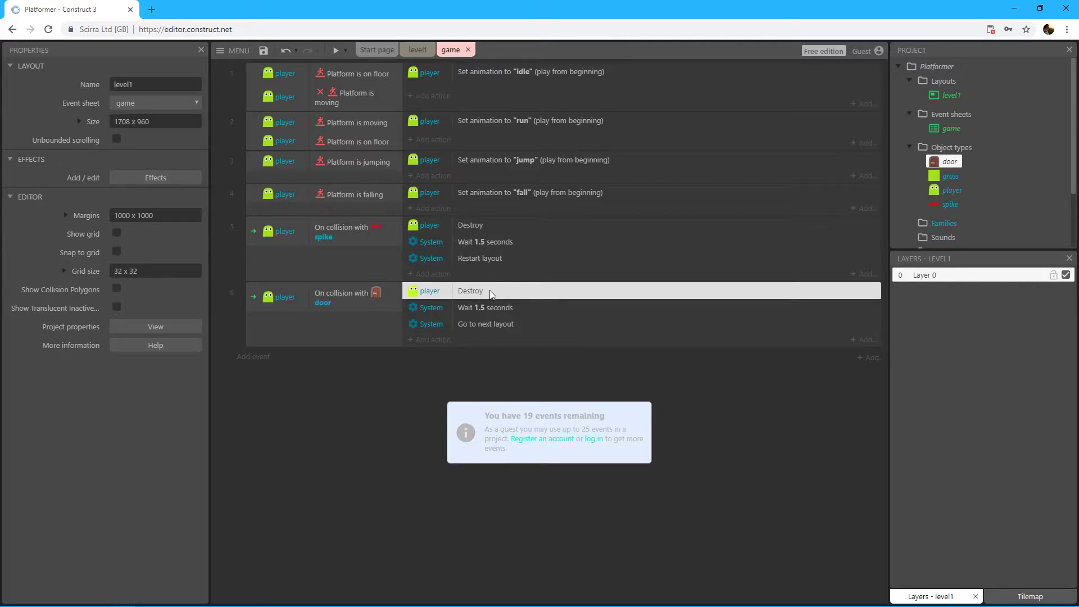
click(489, 306)
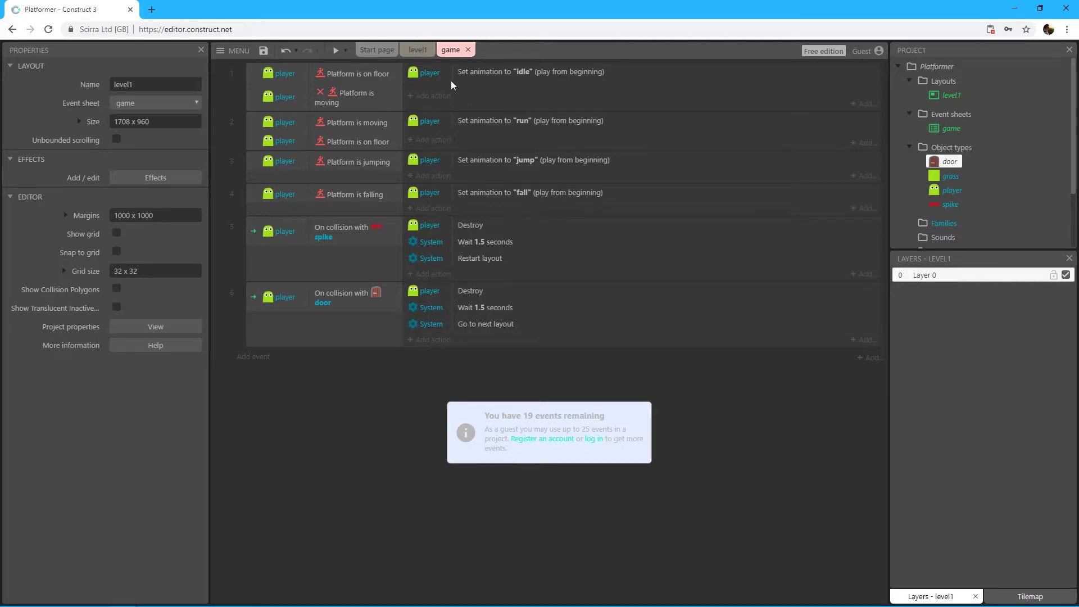
click(416, 50)
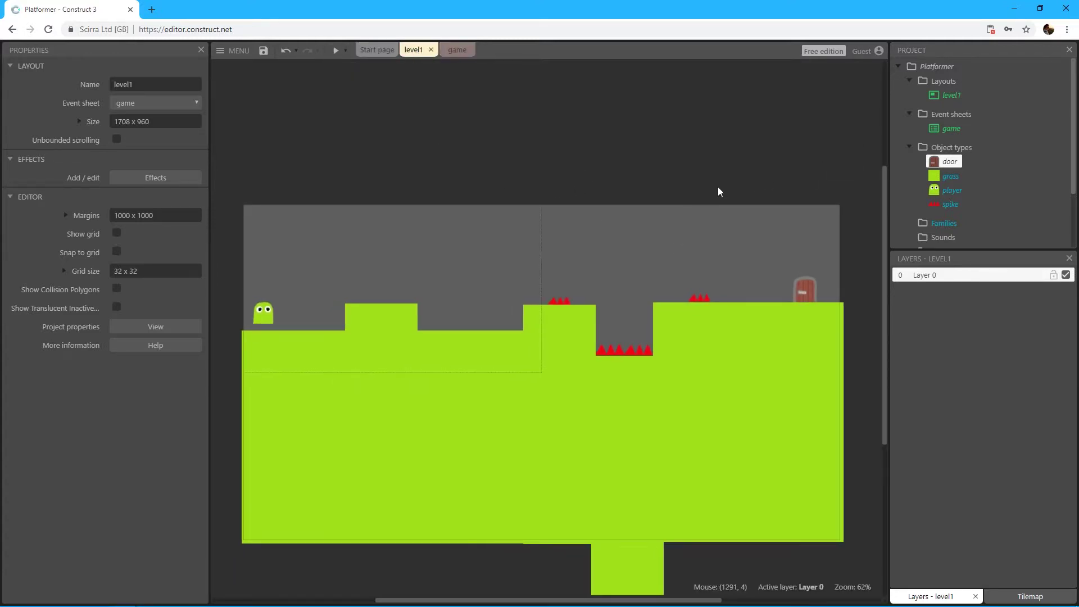
Duplicate the level1 layout as level2
click(949, 96)
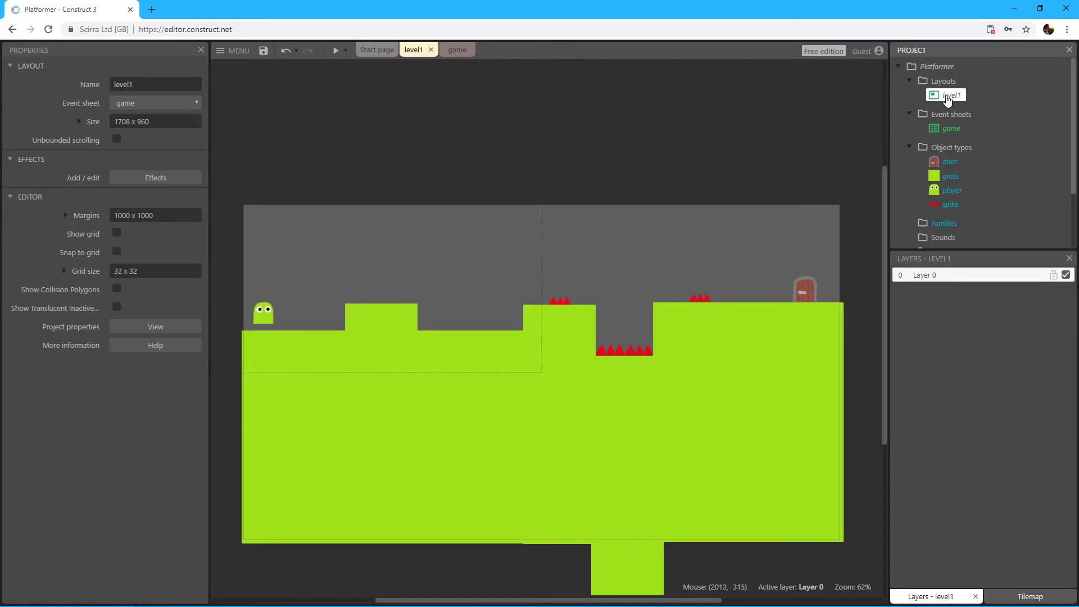
right_click(947, 98)
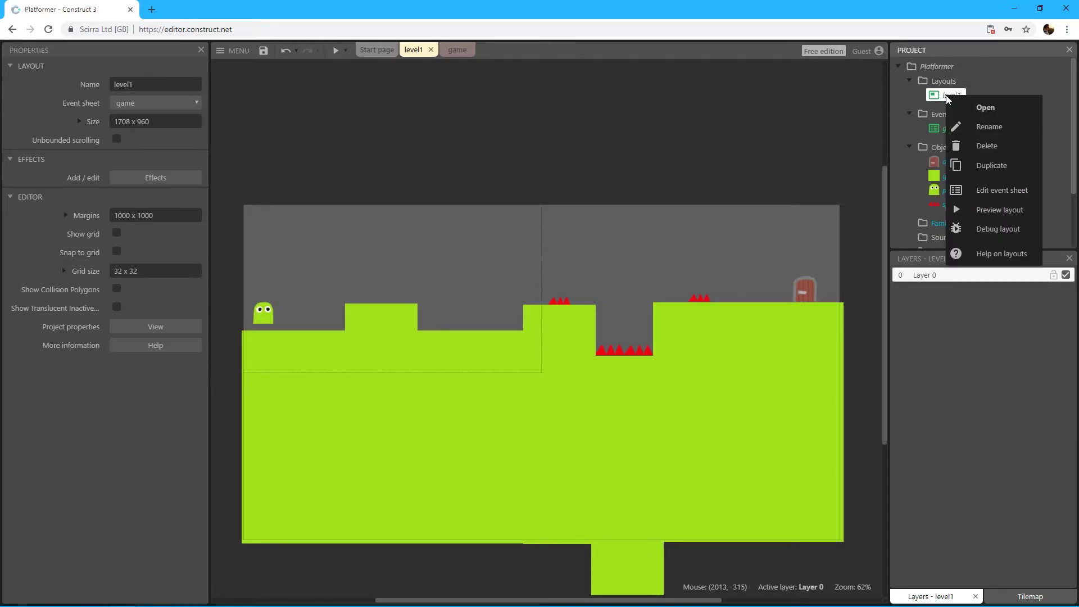
click(1001, 167)
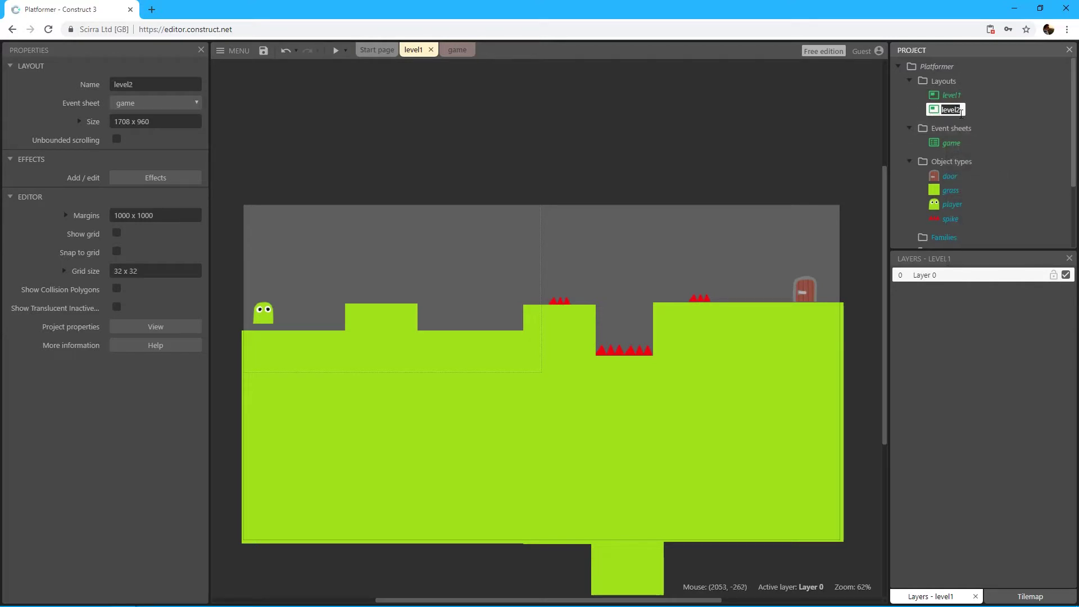
click(949, 100)
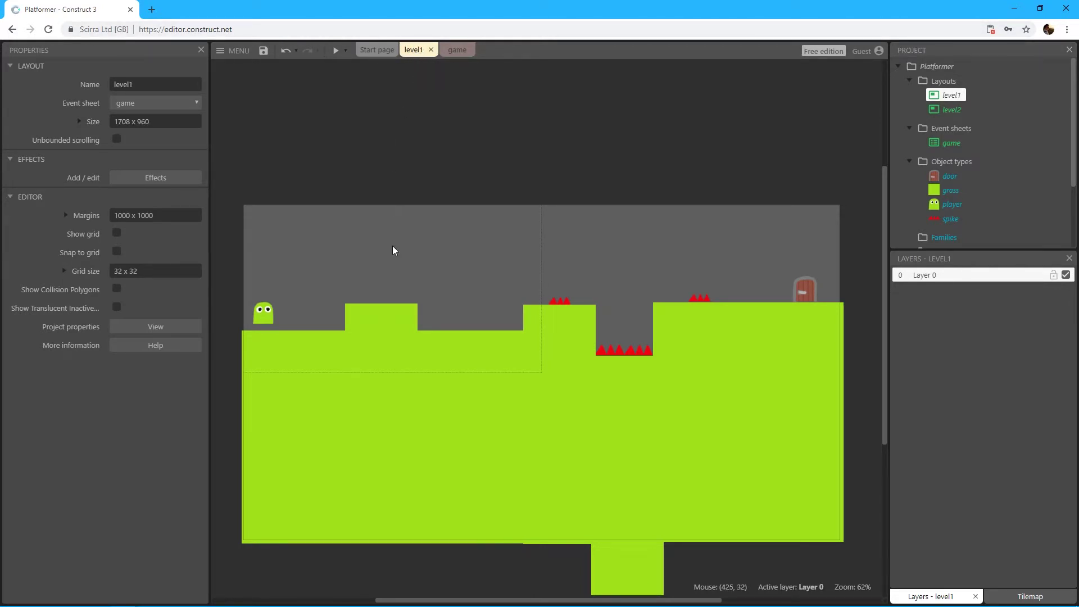
Delete the raised grass block near the start and the spike on the middle grass block
click(386, 318)
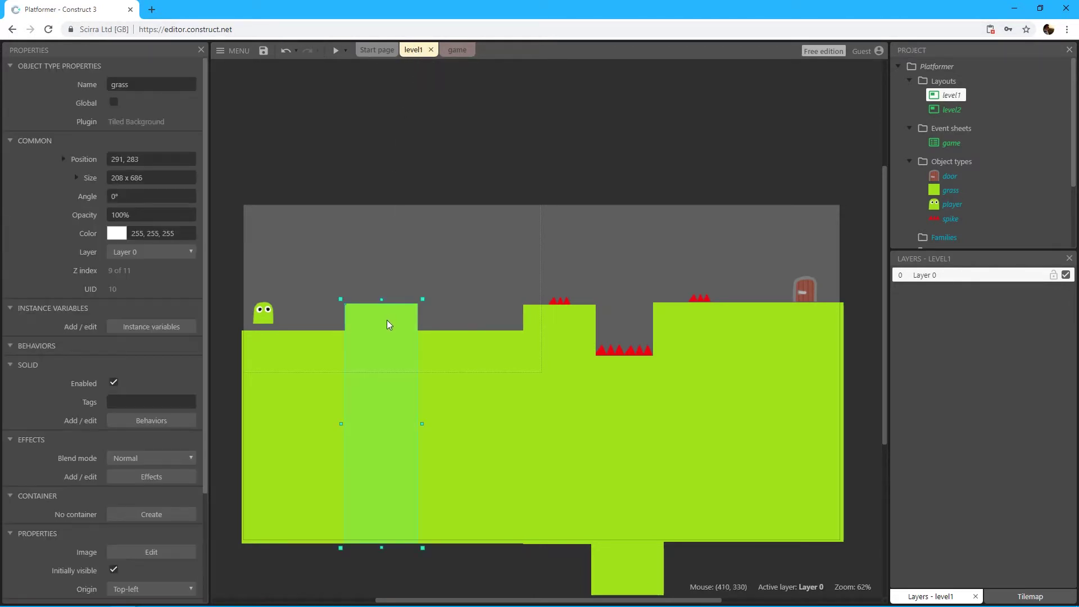
key(Delete)
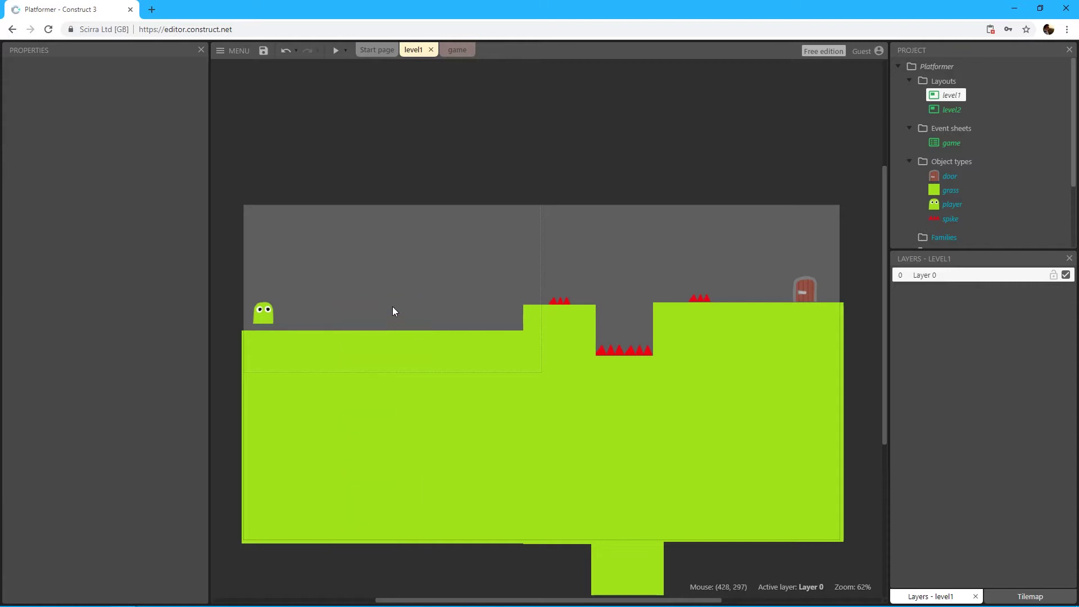
click(562, 302)
key(Delete)
Open the level2 layout from the Project panel for editing
click(700, 298)
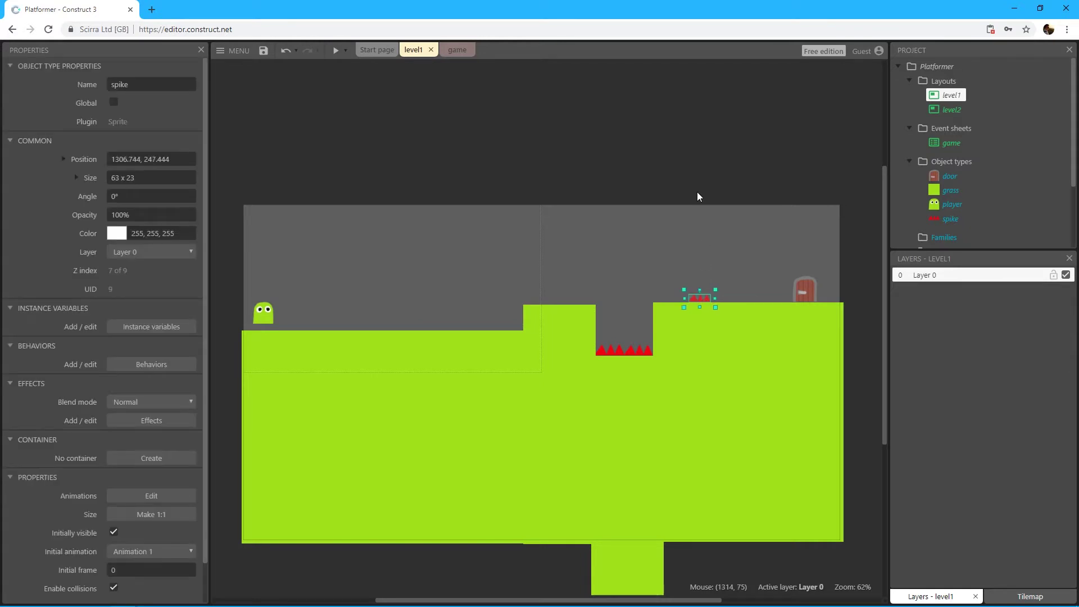
click(695, 164)
click(952, 114)
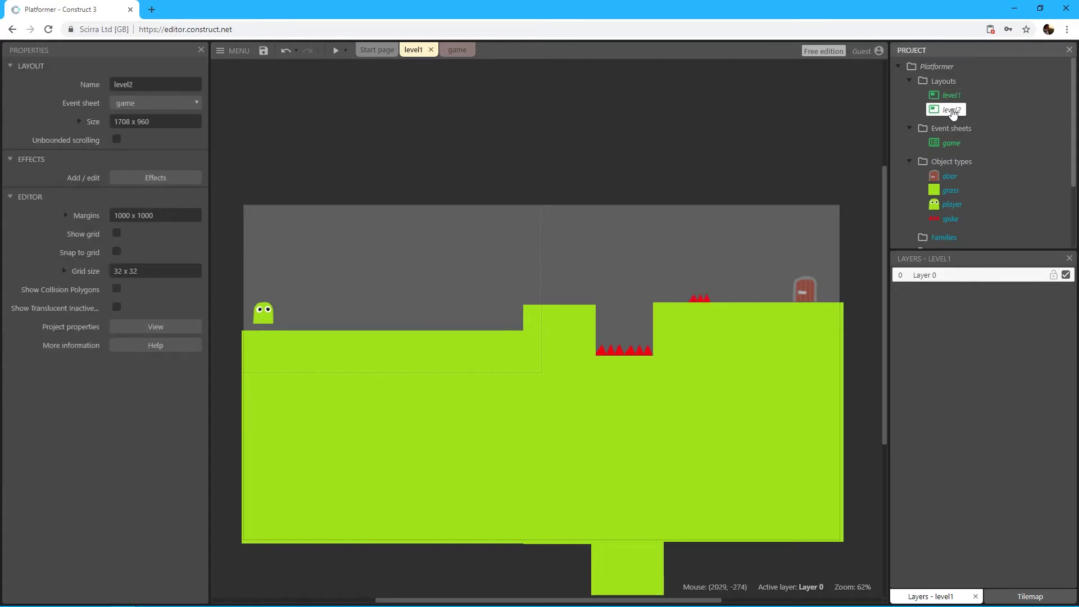
double_click(952, 112)
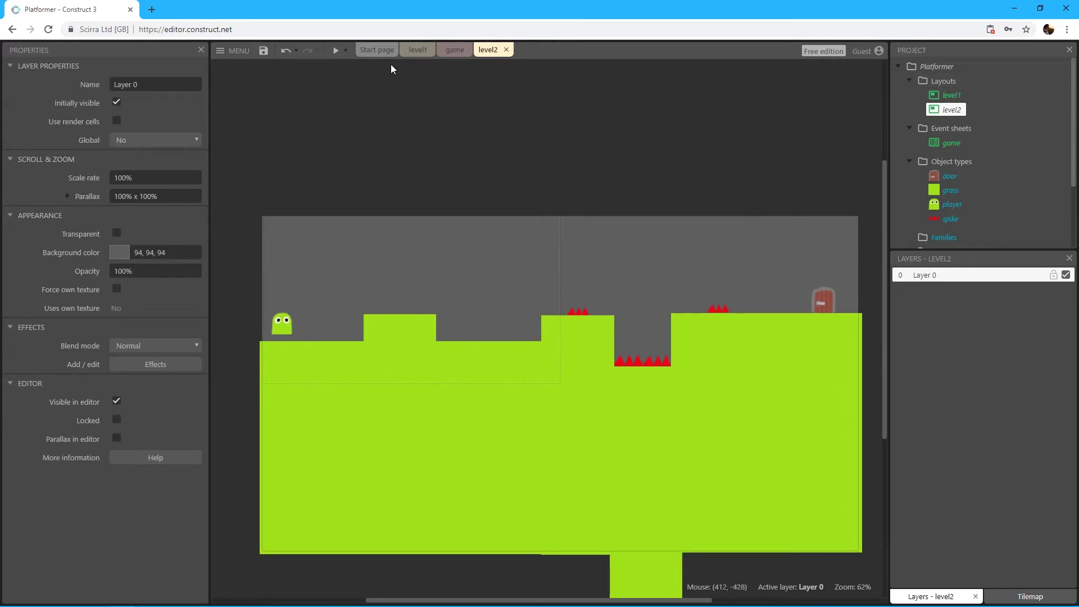
Preview level1 and play it: walk right, jump the raised block and spike pit, then reach the wooden door
click(415, 50)
click(336, 50)
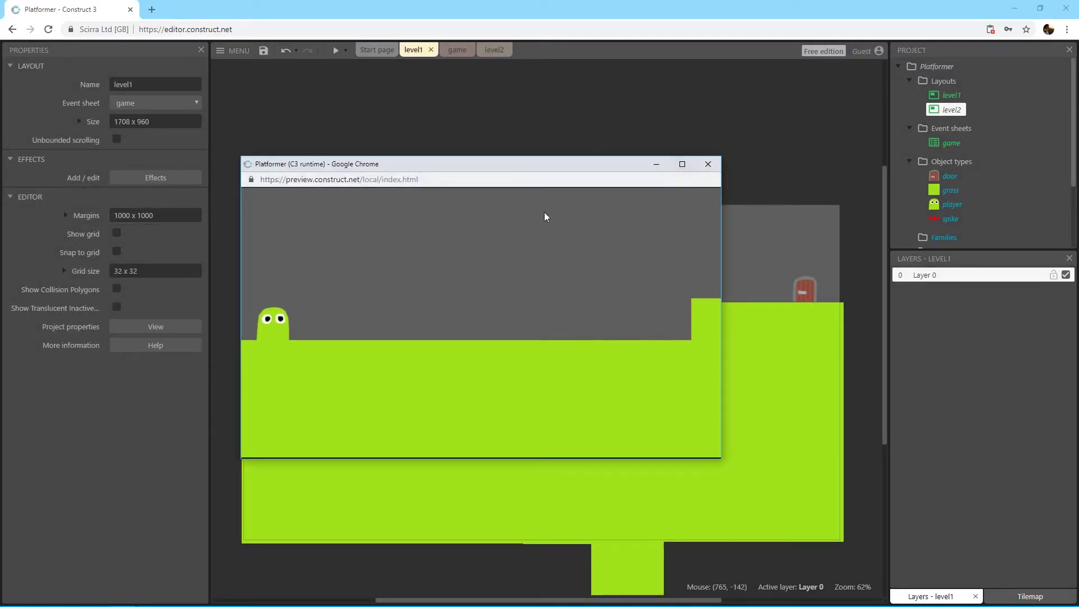
key(Right)
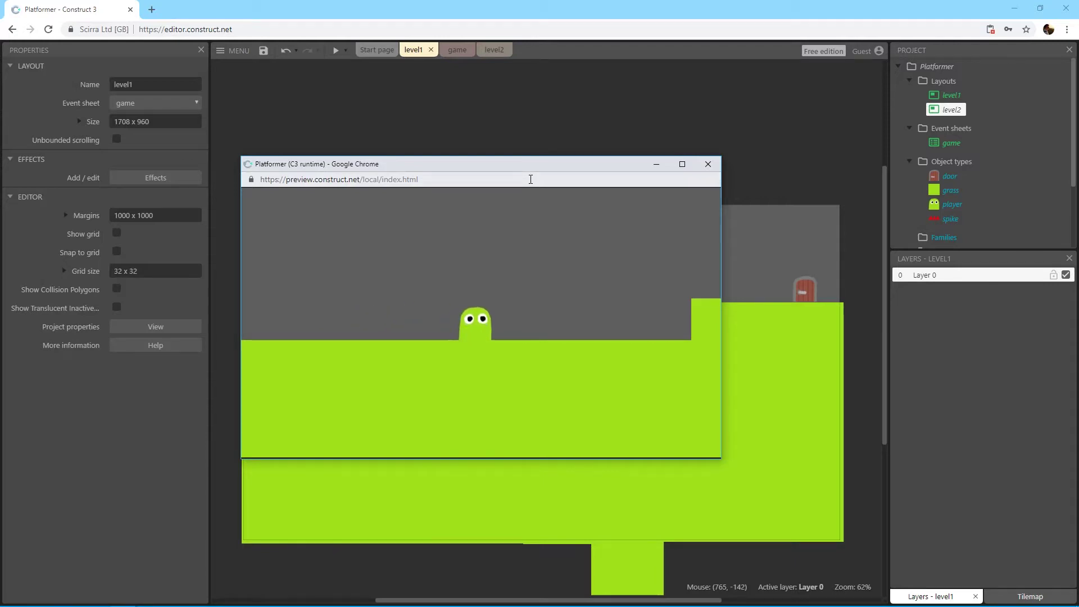
key(Up)
key(Up)
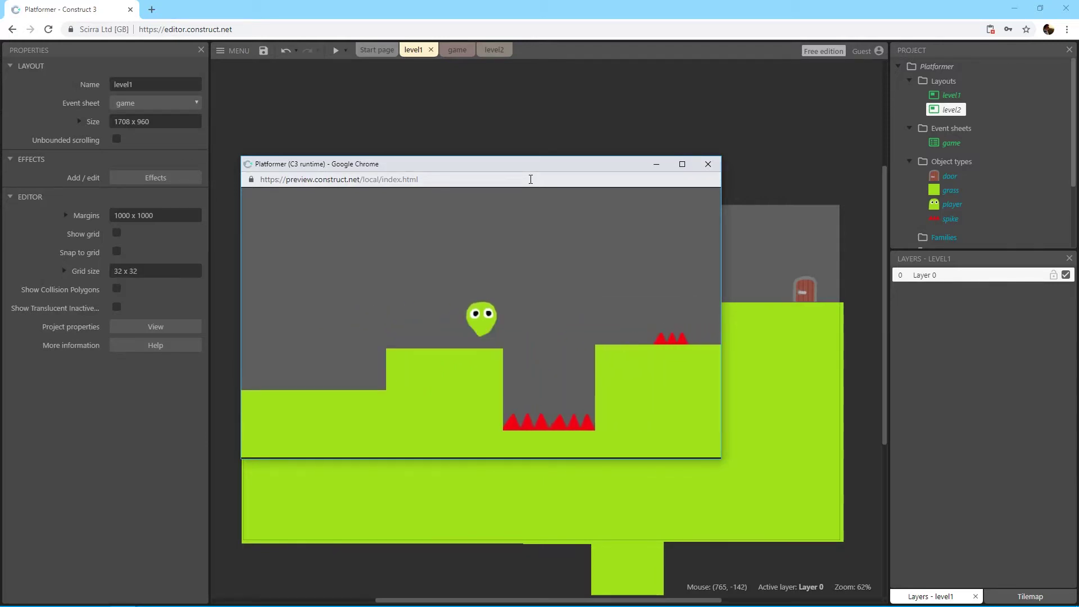
key(Up)
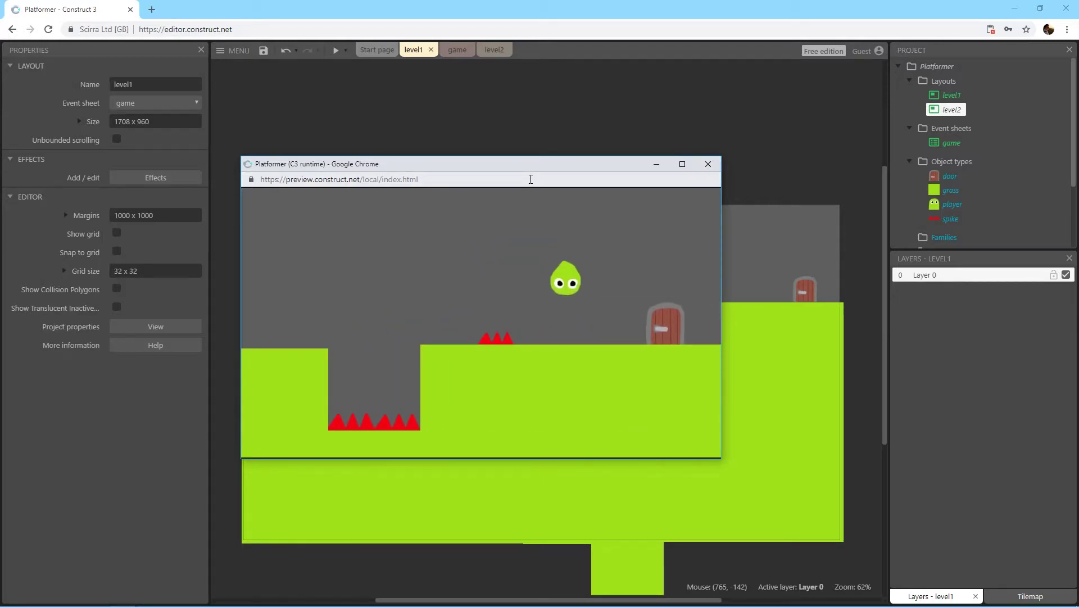
key(Right)
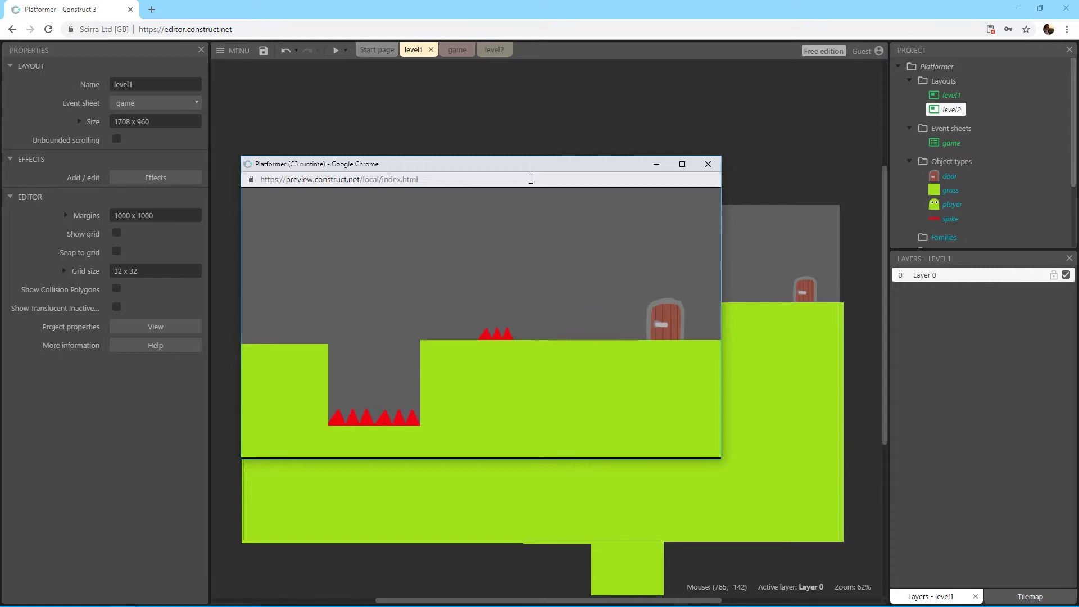
Play briefly through the loaded level2, then close the game preview
key(Right)
key(Up)
key(Right)
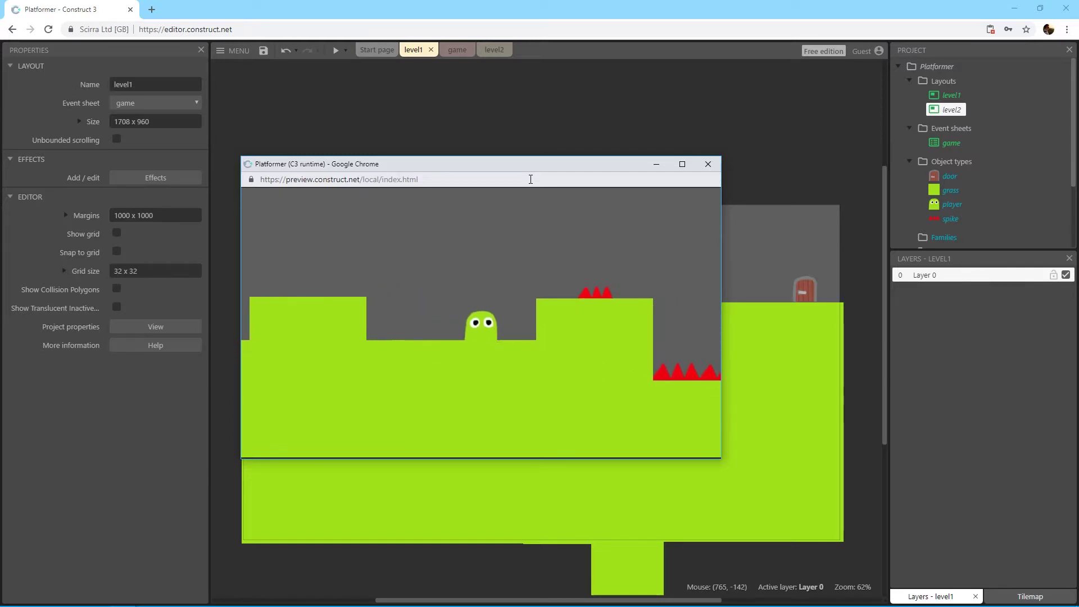
key(Right)
key(Up)
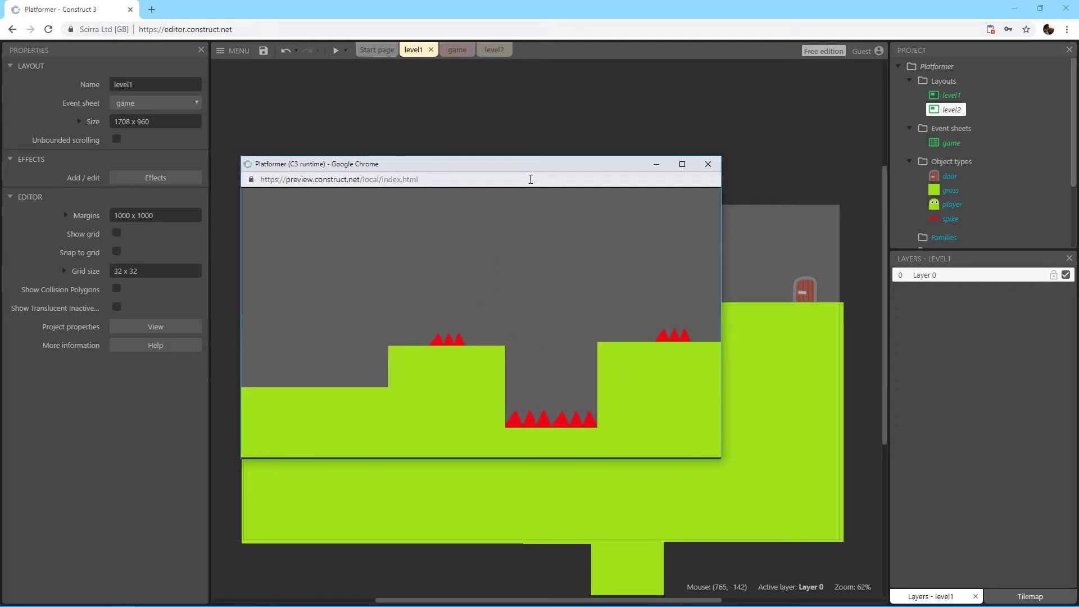
click(707, 164)
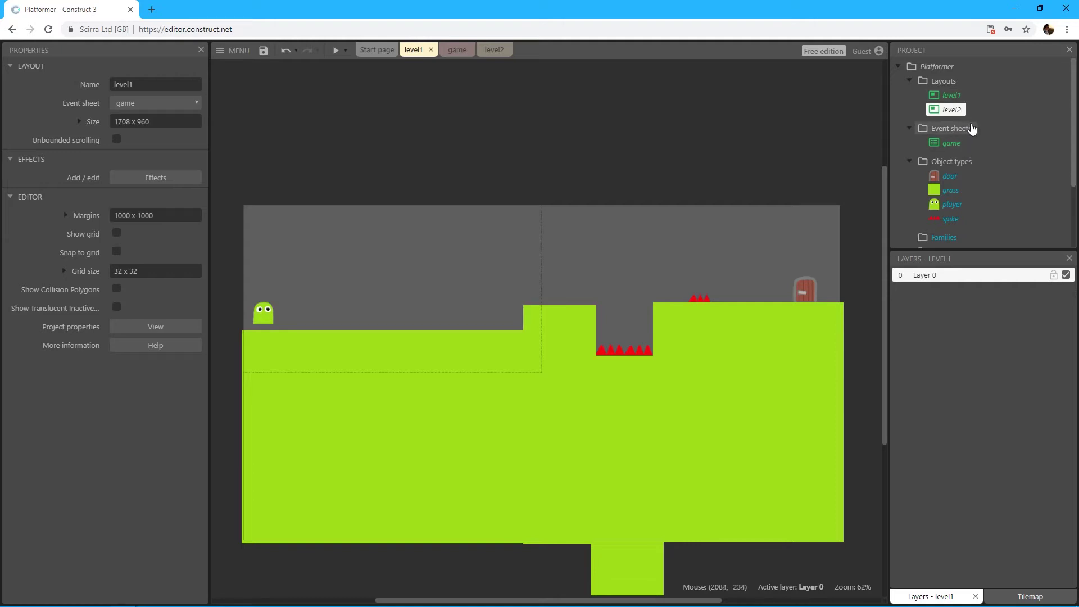
Pan level1 to show the player, check the door event in the game event sheet, then return to level1
middle_drag(756, 192, 691, 200)
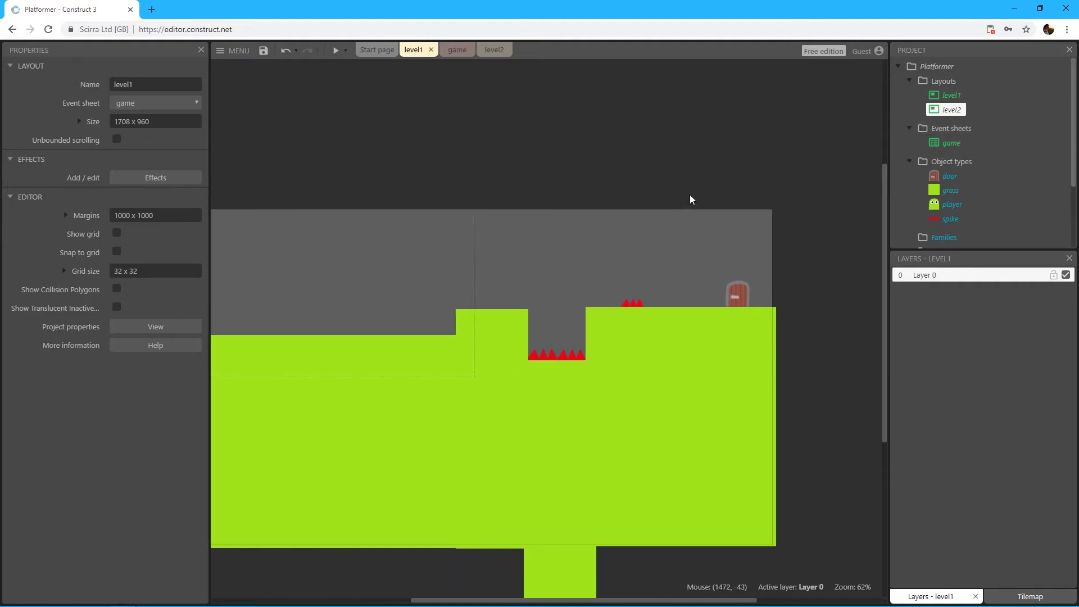
middle_drag(449, 262, 533, 272)
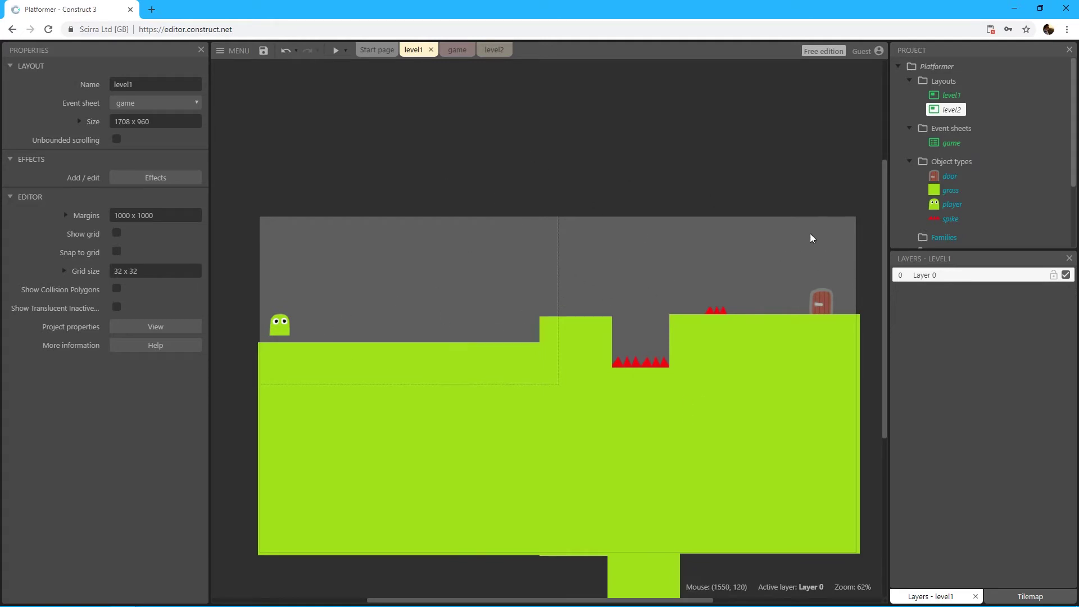
click(955, 96)
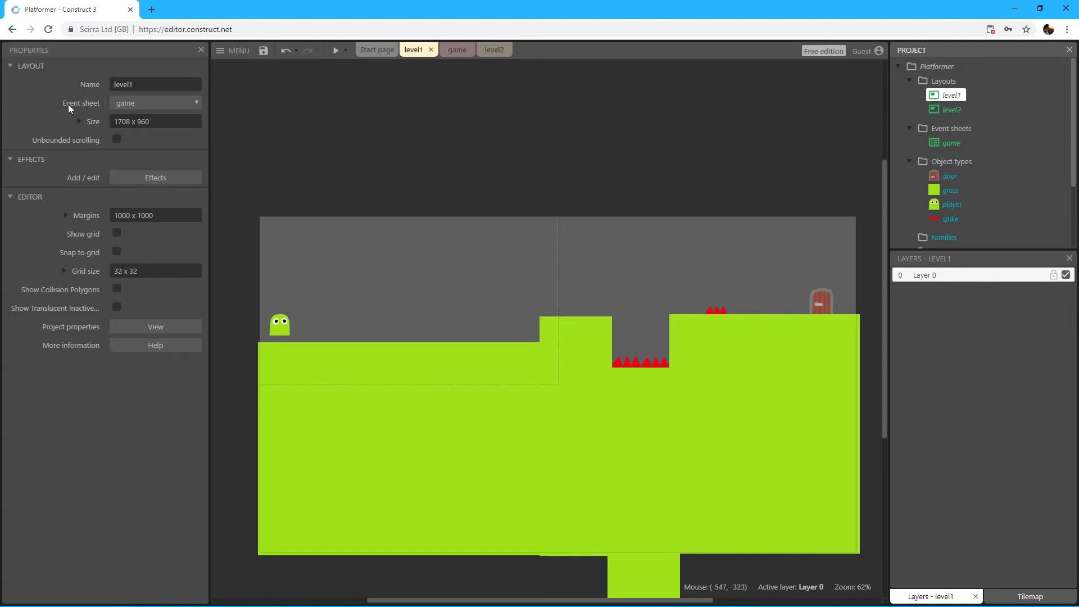
click(451, 50)
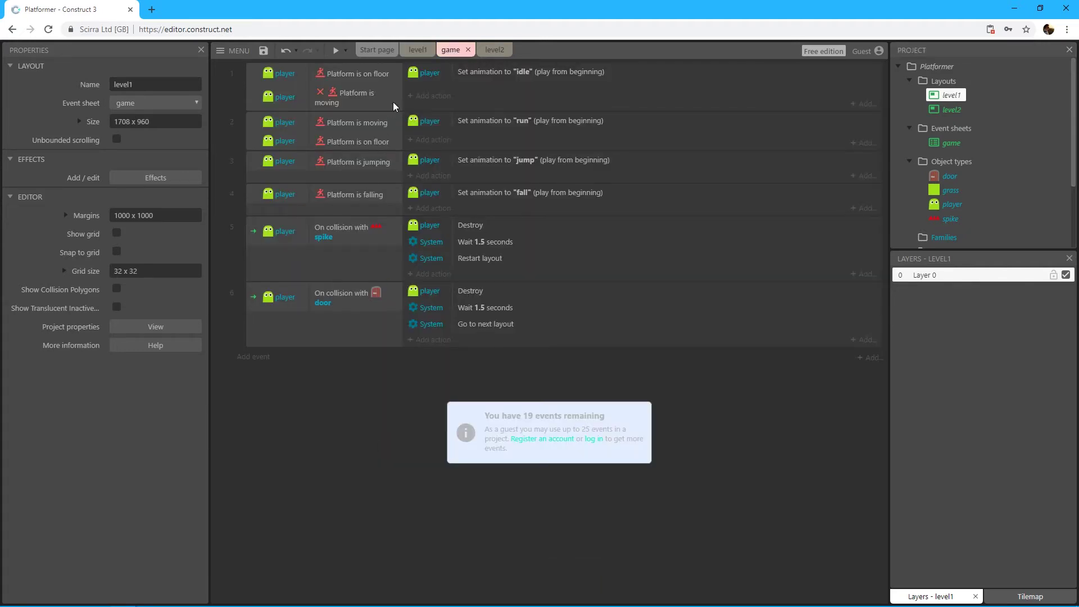
click(415, 51)
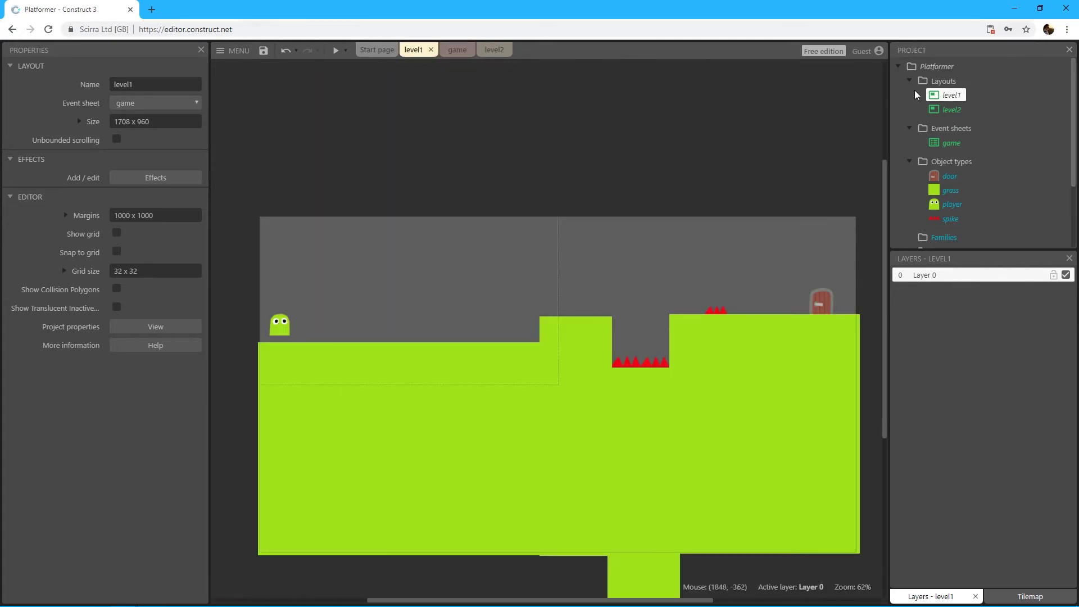
Add a new layout to the Layouts folder together with its own event sheet
click(938, 82)
right_click(940, 83)
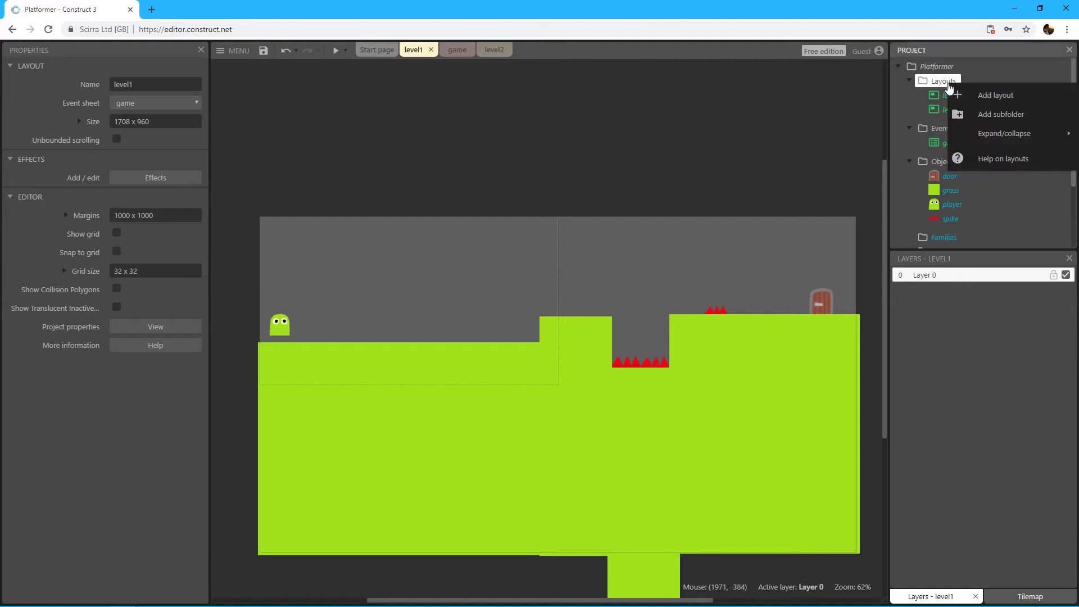
click(993, 97)
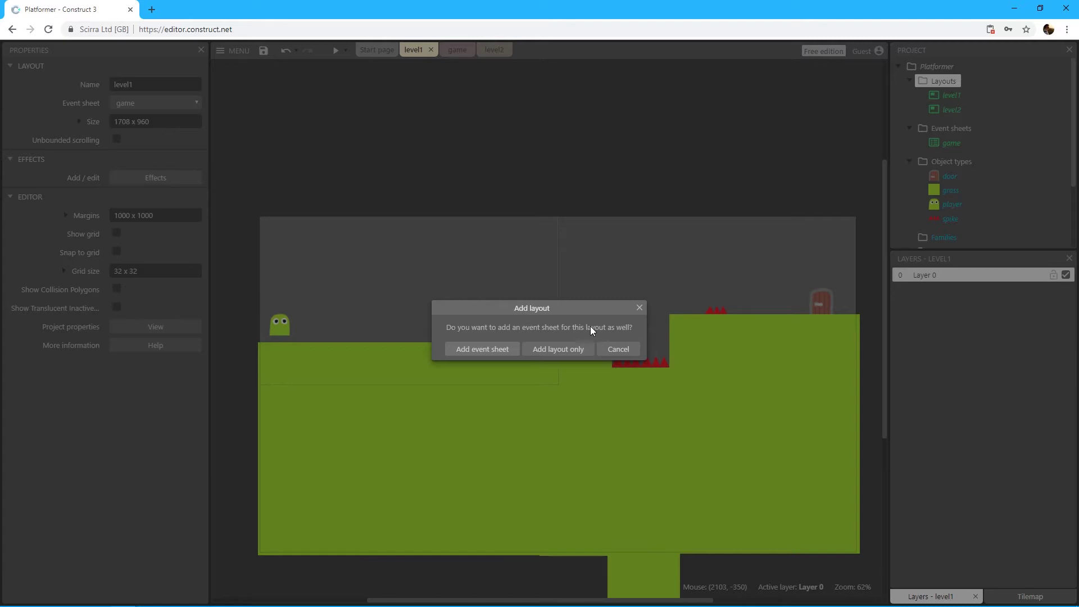
click(482, 349)
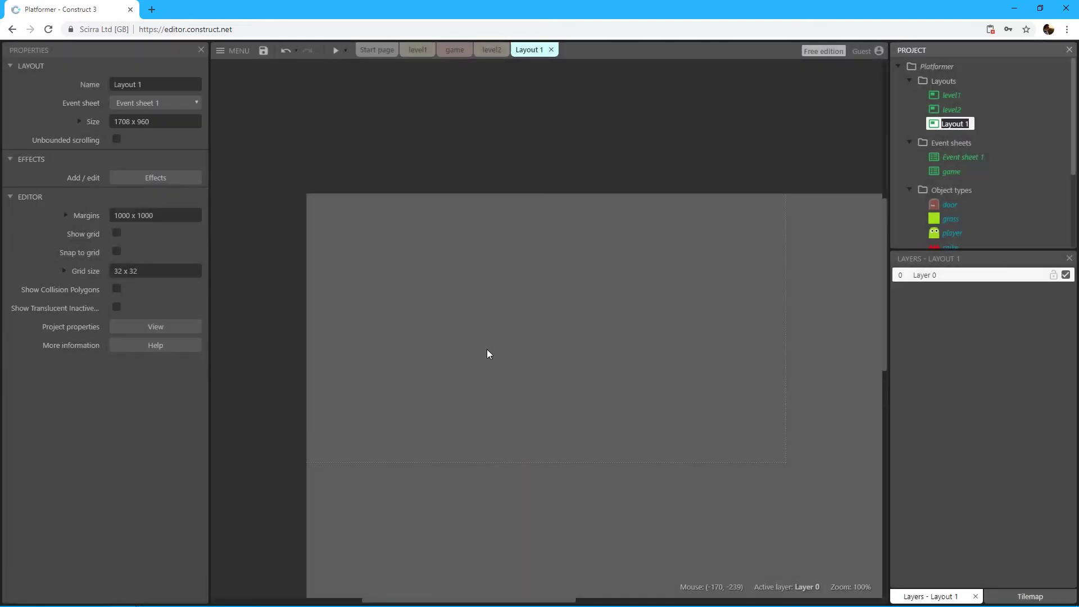
Inspect the new Layout 1 and open Event sheet 1
click(971, 158)
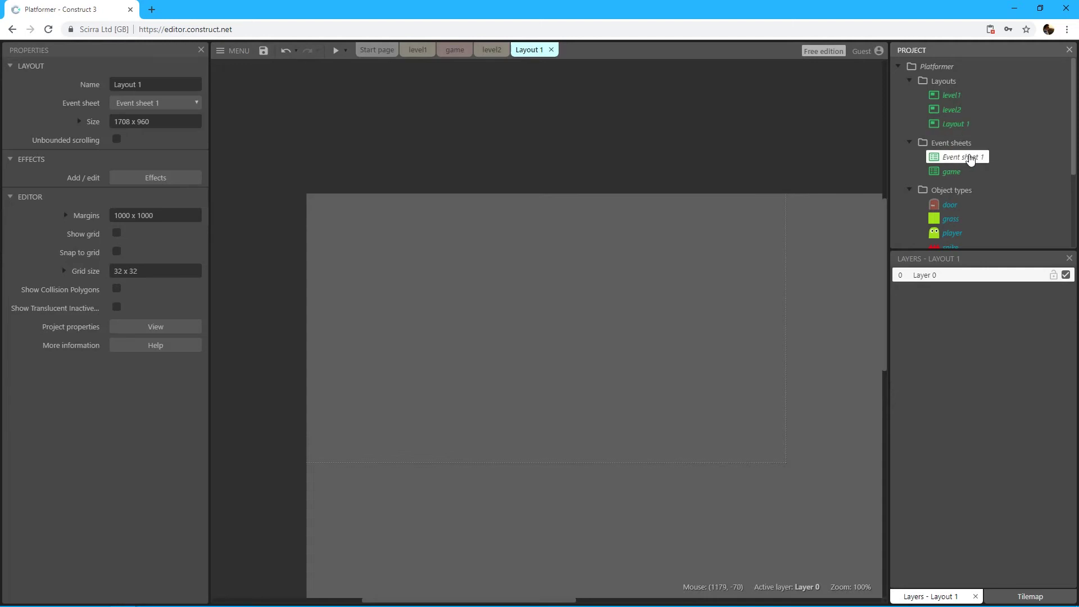
click(960, 126)
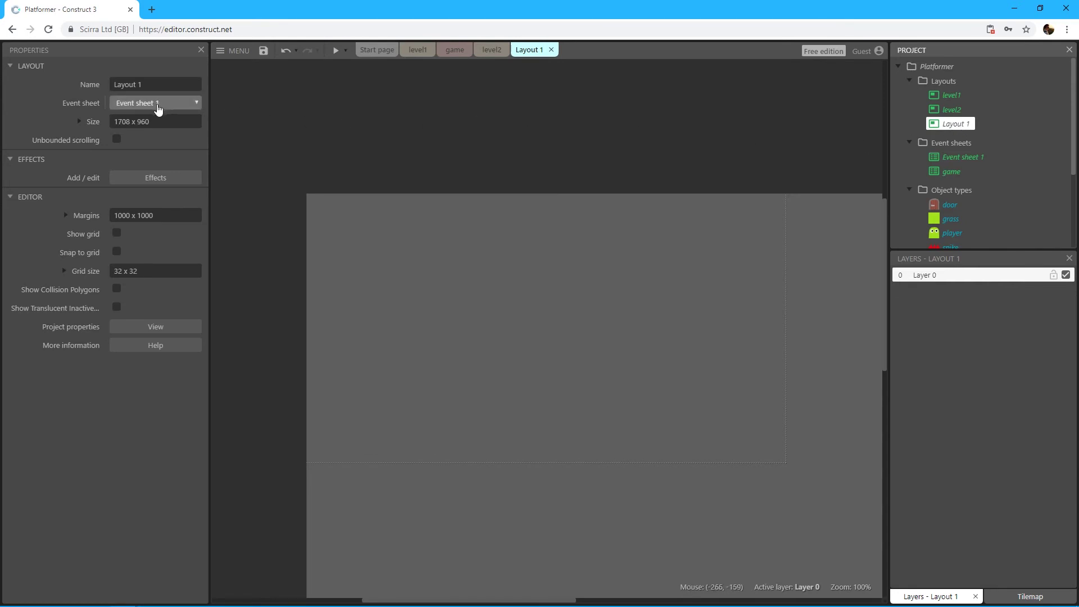
click(952, 161)
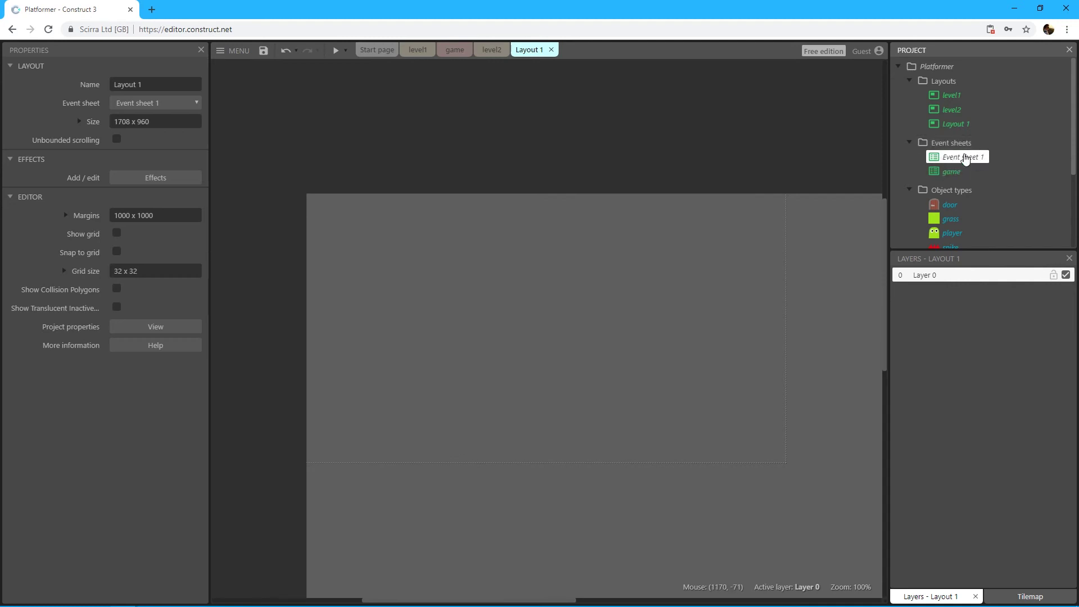
double_click(966, 158)
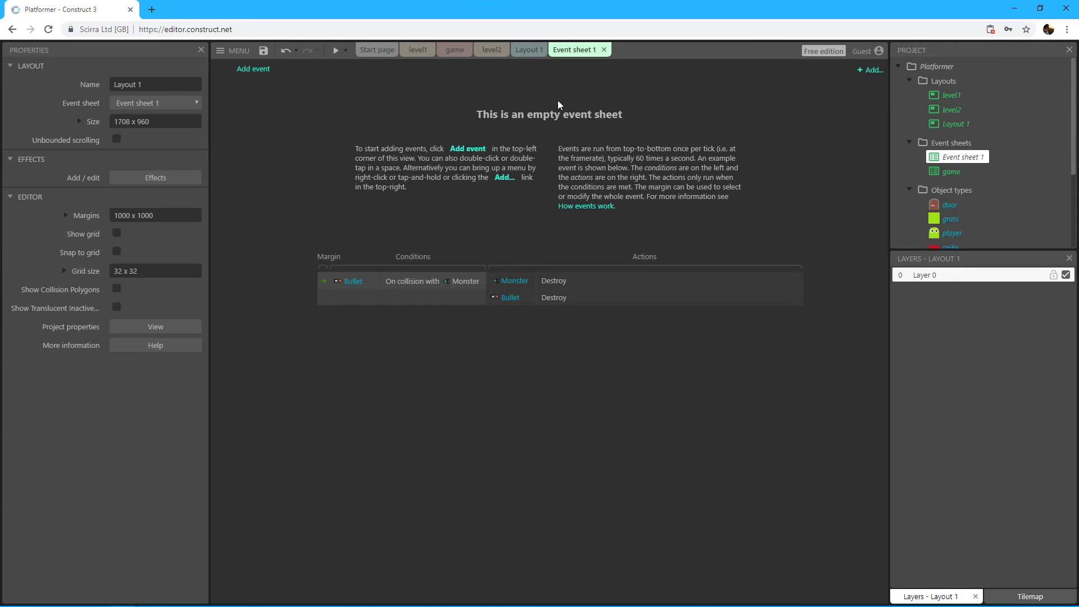
Delete Layout 1 and Event sheet 1, confirming each removal
click(952, 124)
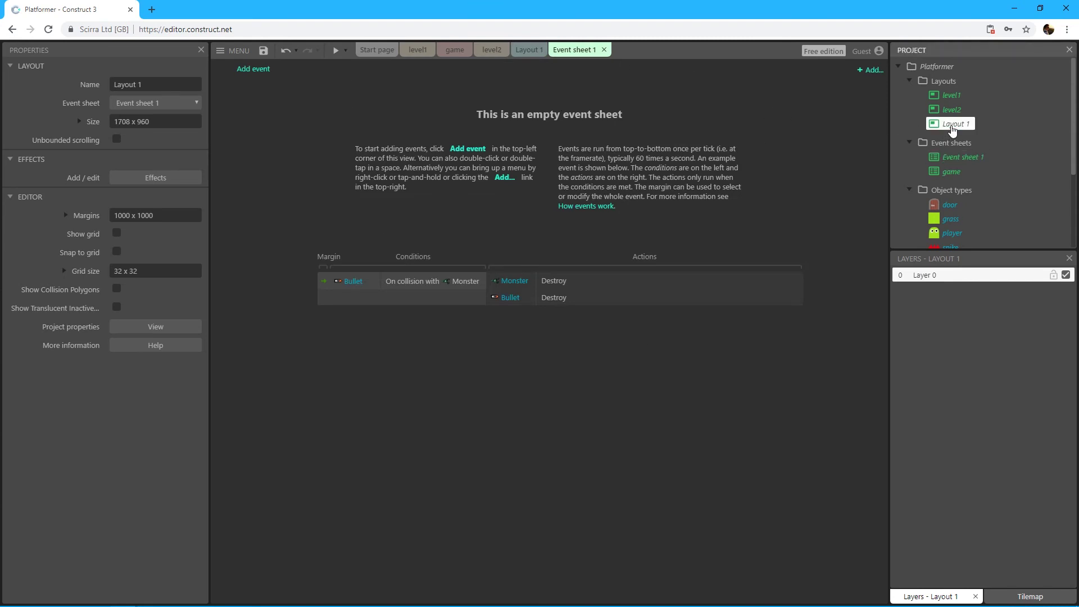
key(Delete)
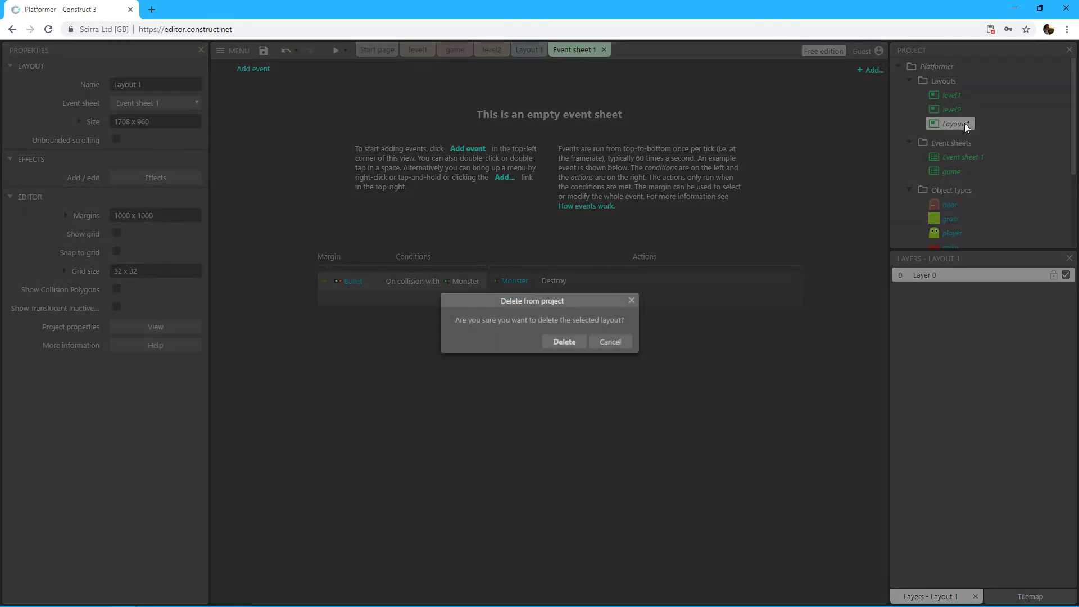
click(565, 342)
click(958, 144)
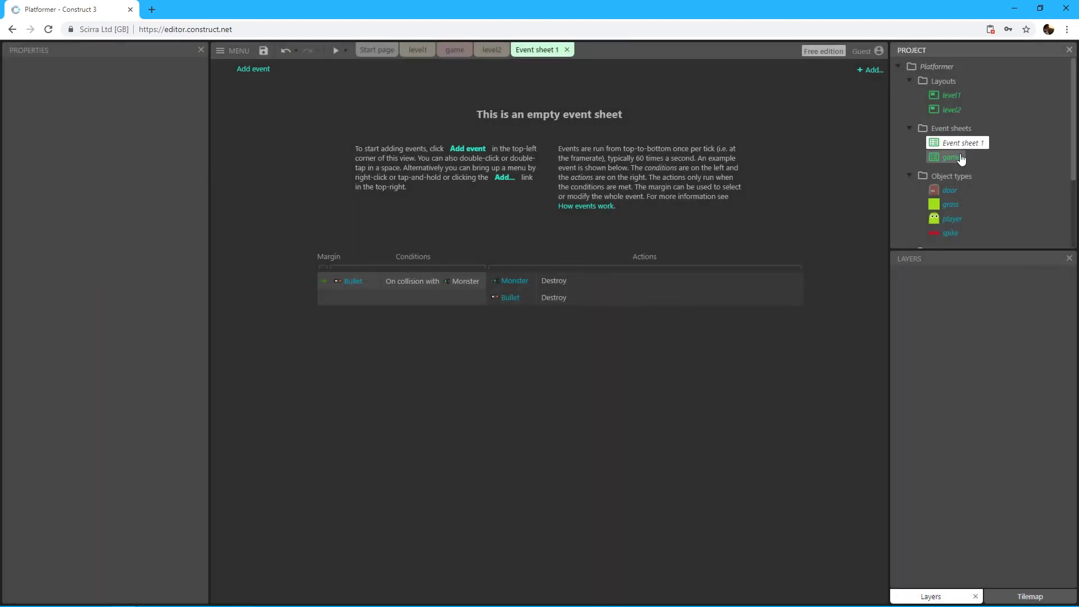
key(Delete)
click(568, 343)
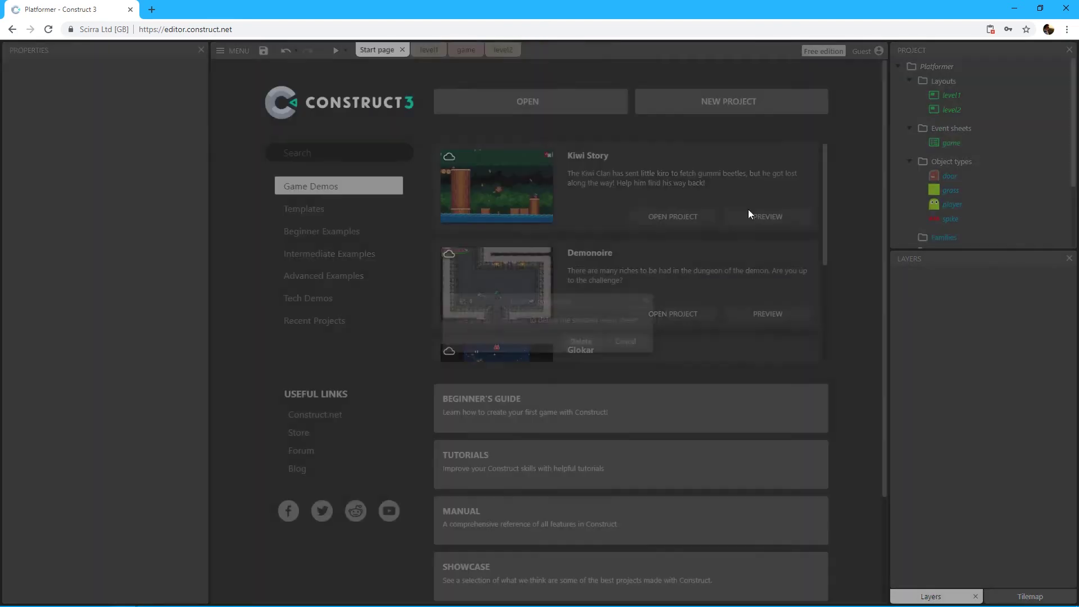
Reopen level1, then open the level2 layout with its extra raised grass block
click(951, 109)
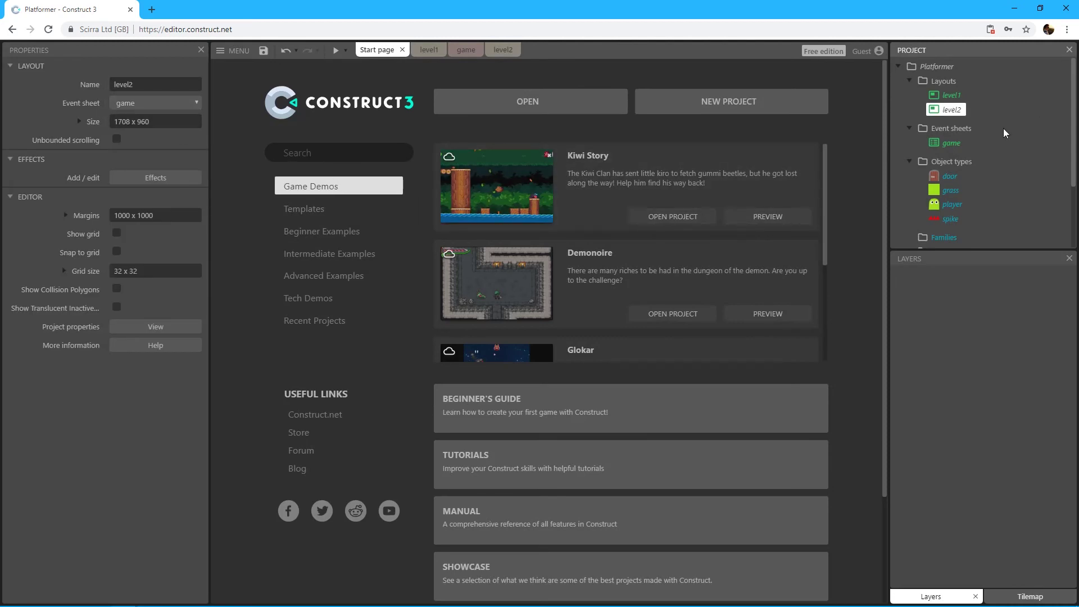
double_click(959, 98)
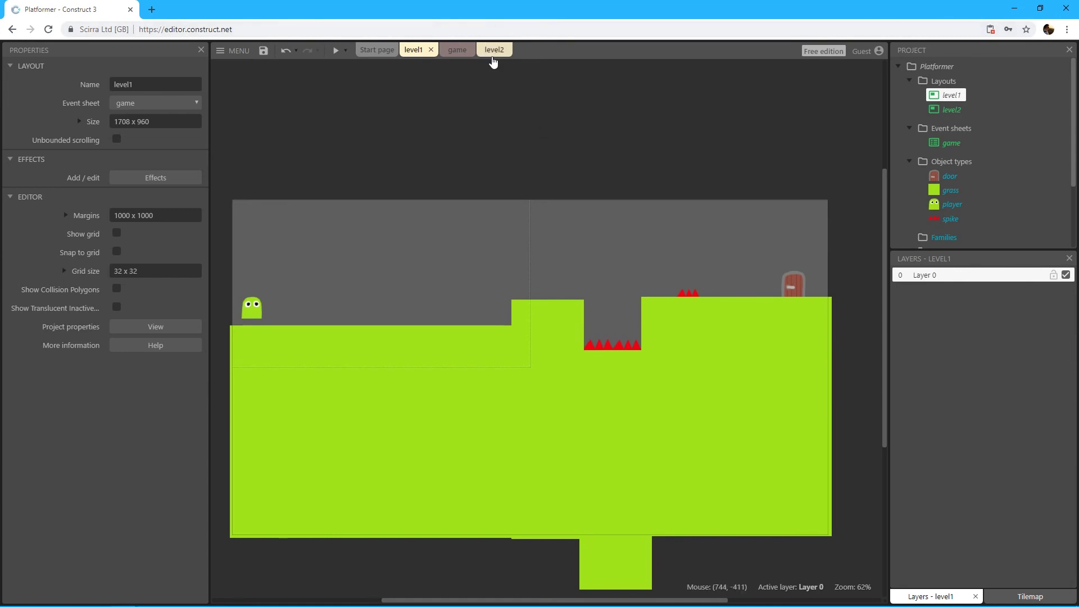
click(957, 113)
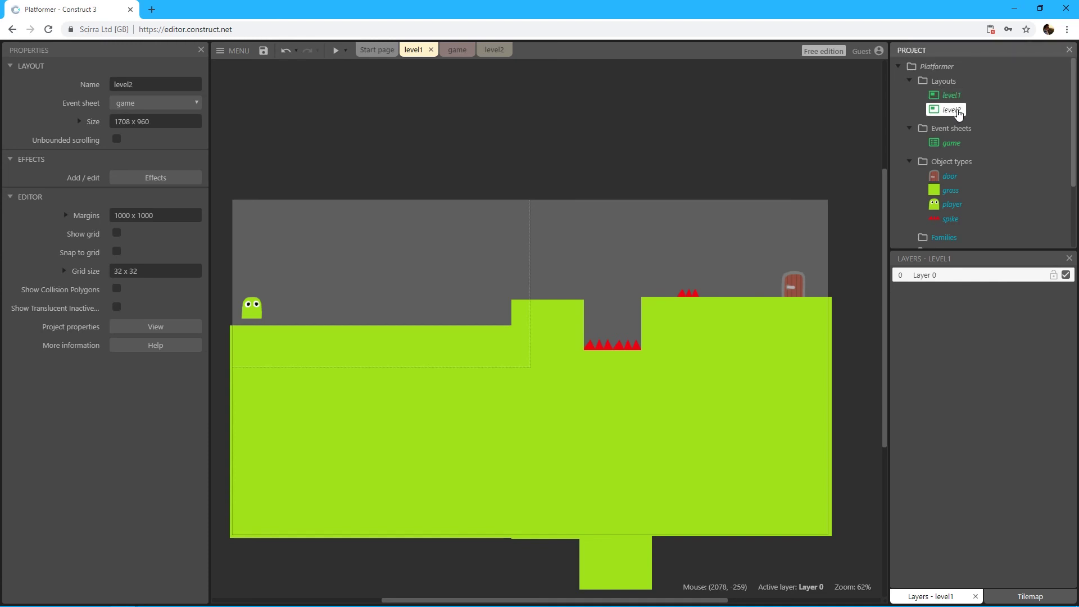
double_click(957, 112)
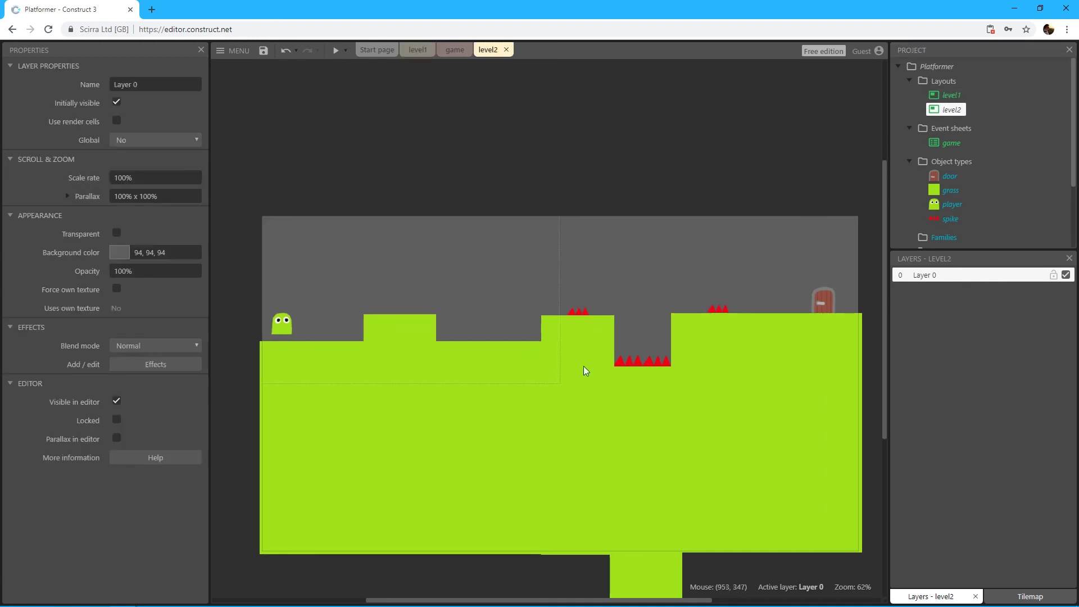